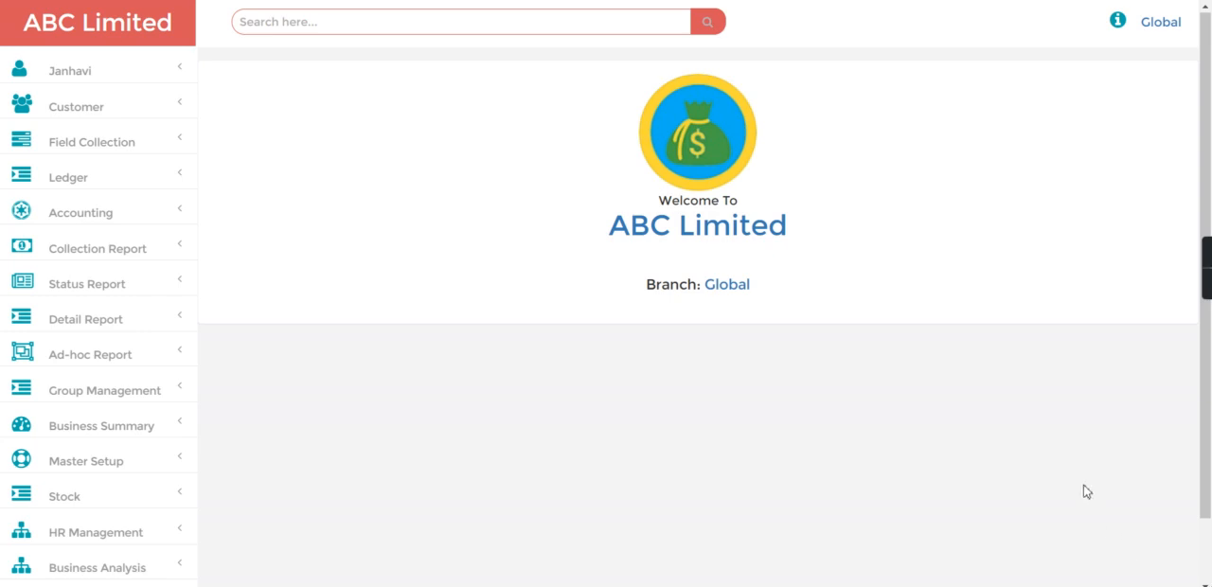
Find the customer by file number and open a new loan entry for that customer.
{"action": "left_click", "coordinate": [356, 29]}
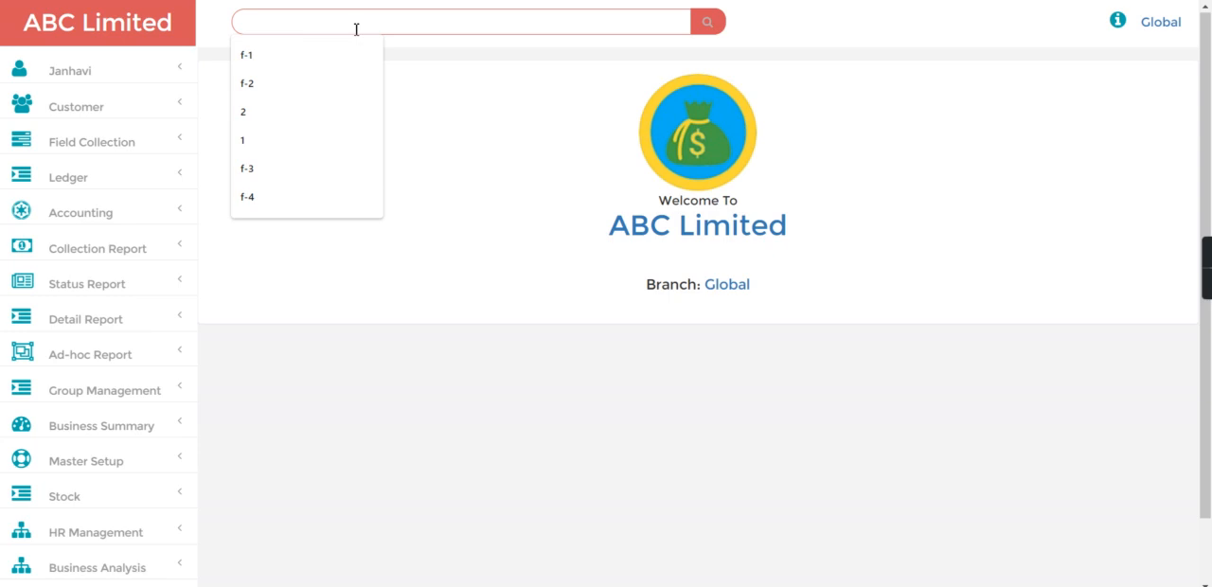
{"action": "left_click", "coordinate": [333, 82]}
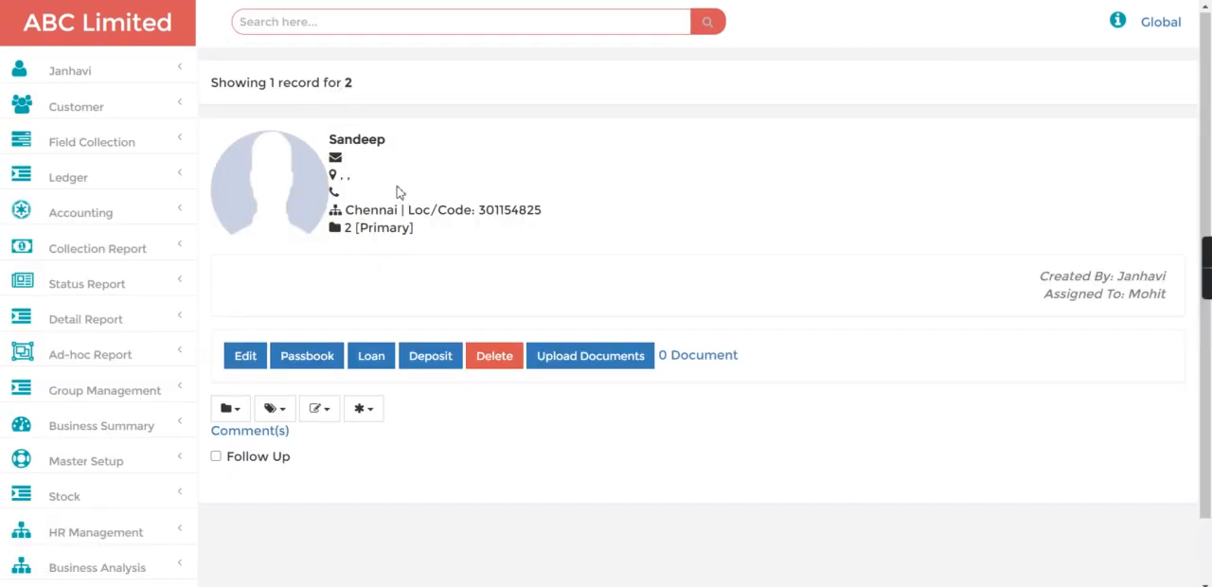
{"action": "left_click", "coordinate": [371, 356]}
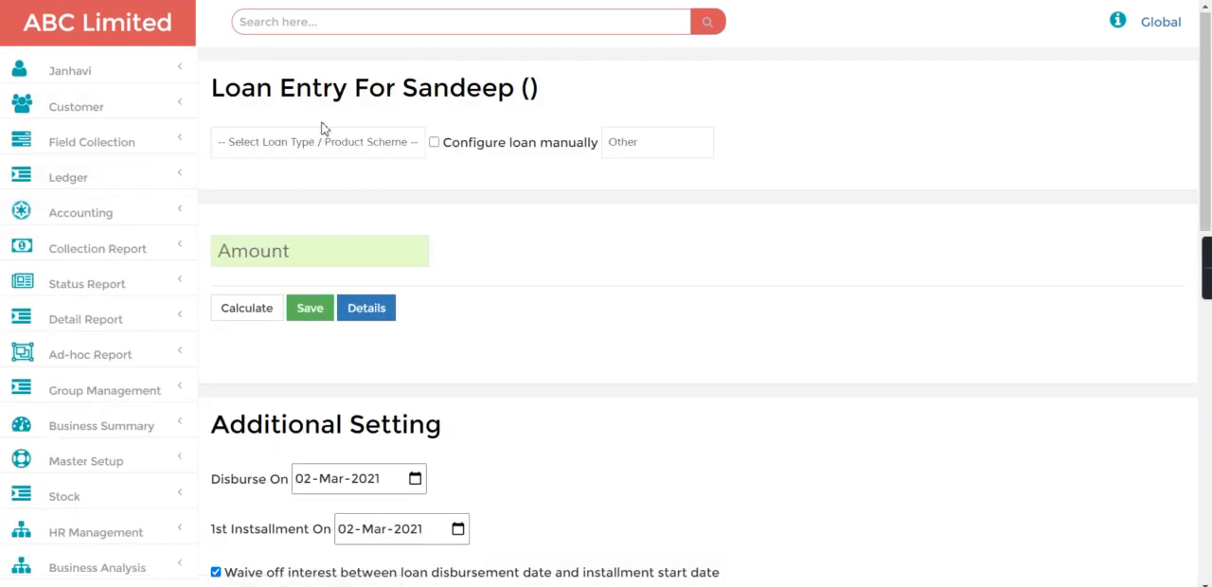
Choose the Fortnightly scheme for the loan, set the amount to 10000 and calculate the installments.
{"action": "left_click", "coordinate": [328, 142]}
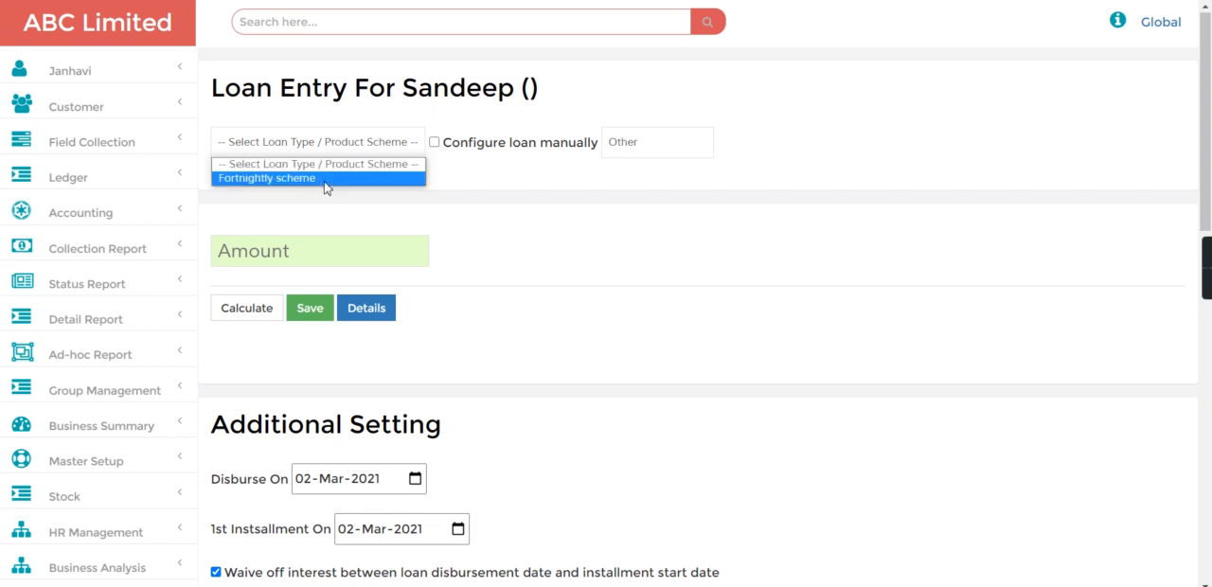
{"action": "left_click", "coordinate": [326, 180]}
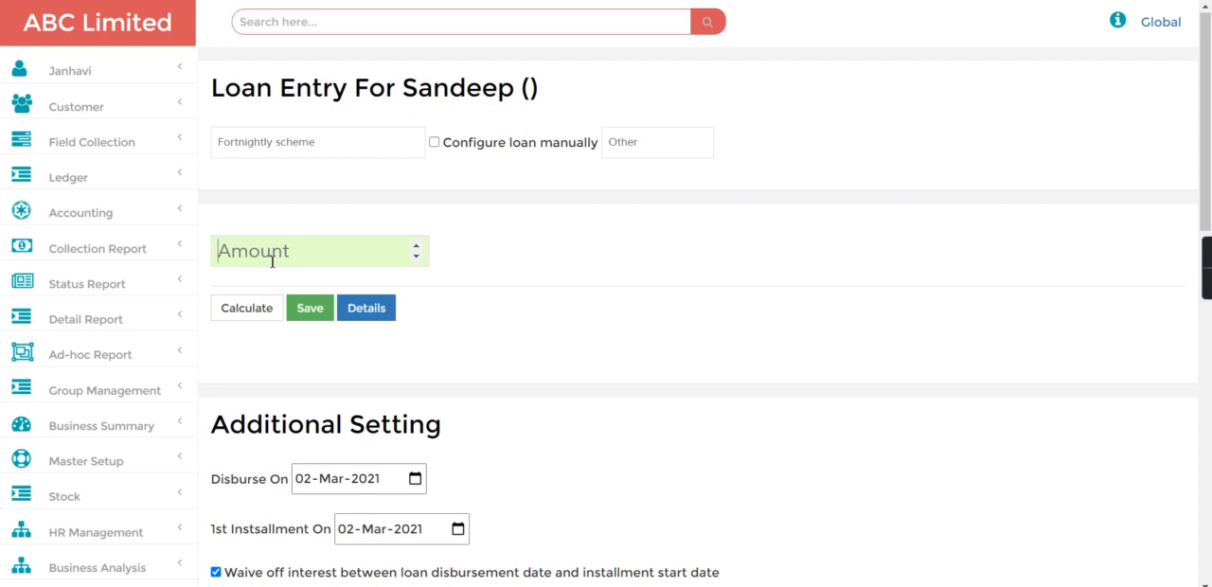
{"action": "type", "text": "10000"}
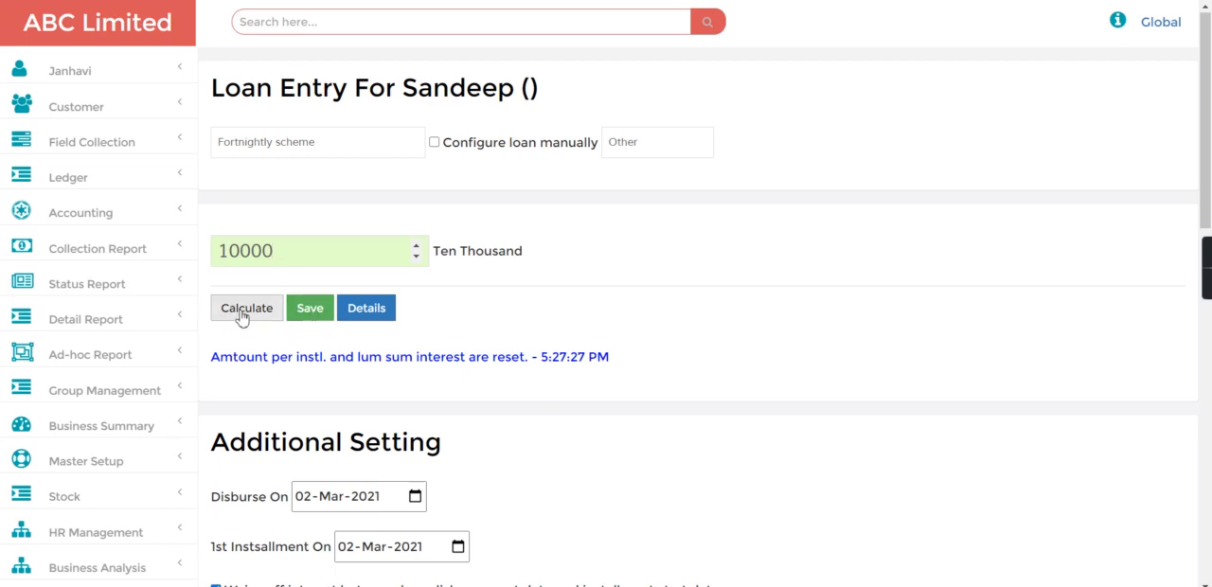
{"action": "left_click", "coordinate": [242, 318]}
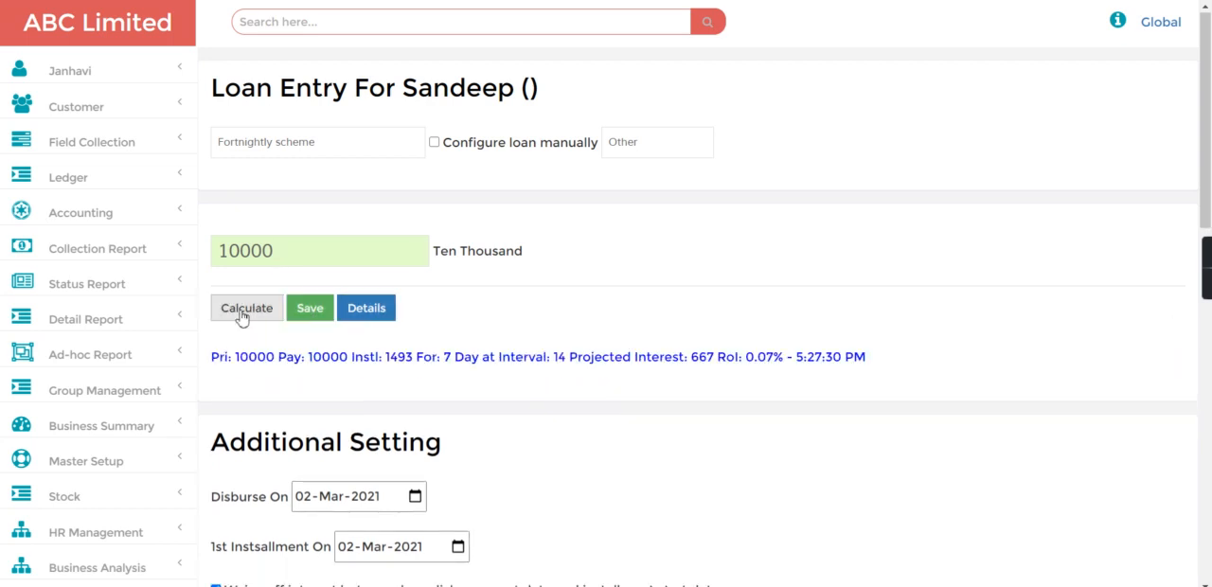
{"action": "left_click_drag", "start_coordinate": [384, 357], "coordinate": [438, 364]}
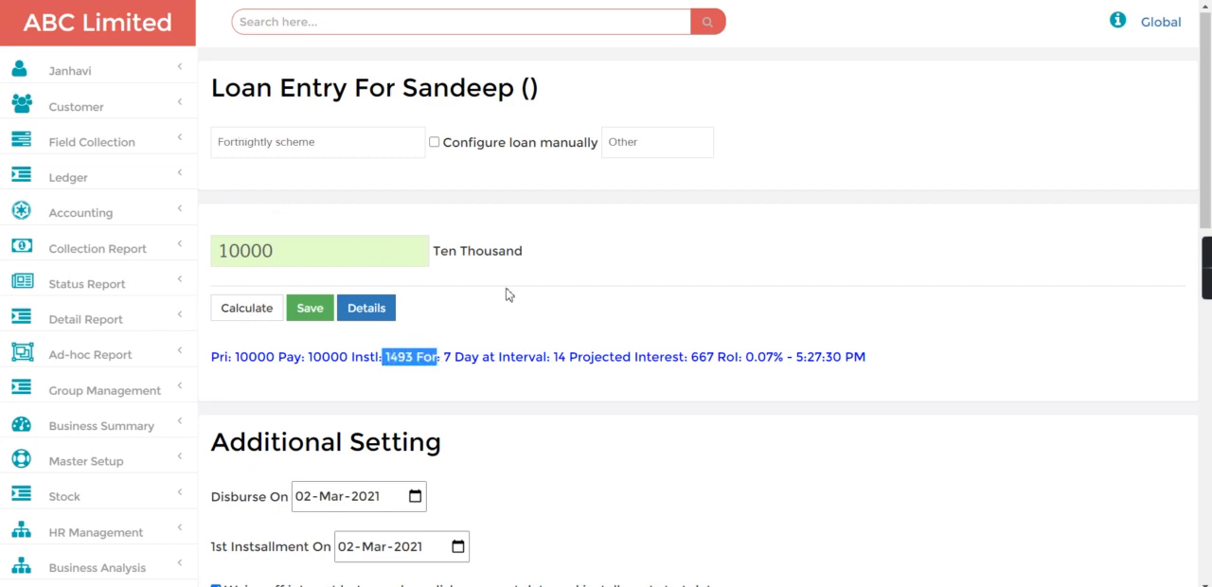
Delete the CGST and Processing Fee charges from the loan's fees and save the loan.
{"action": "left_click", "coordinate": [1210, 431]}
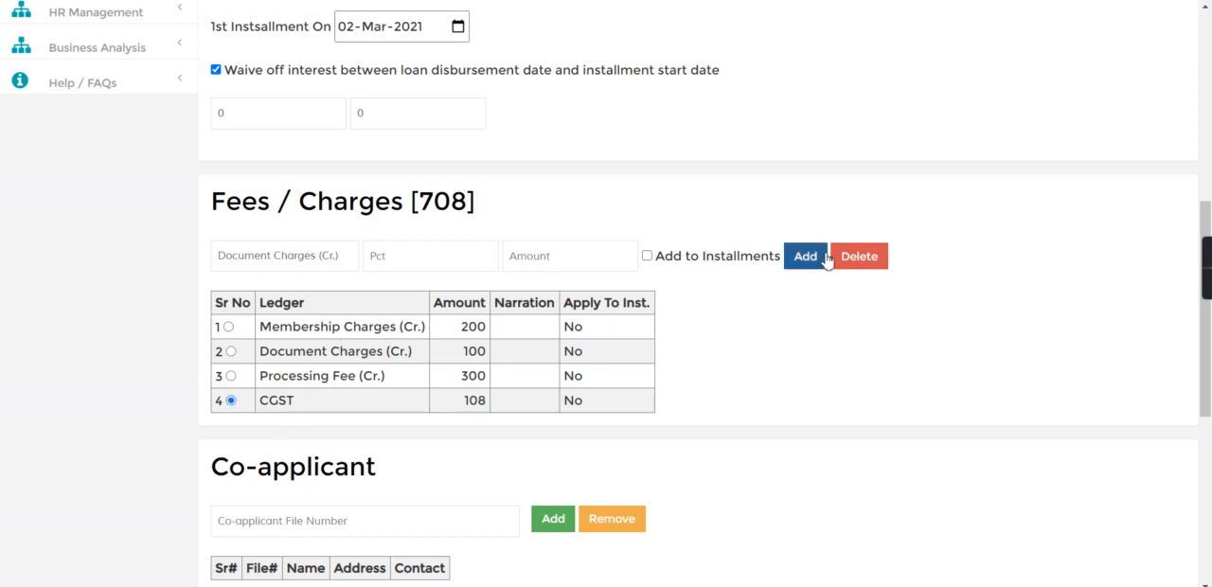
{"action": "left_click", "coordinate": [858, 261]}
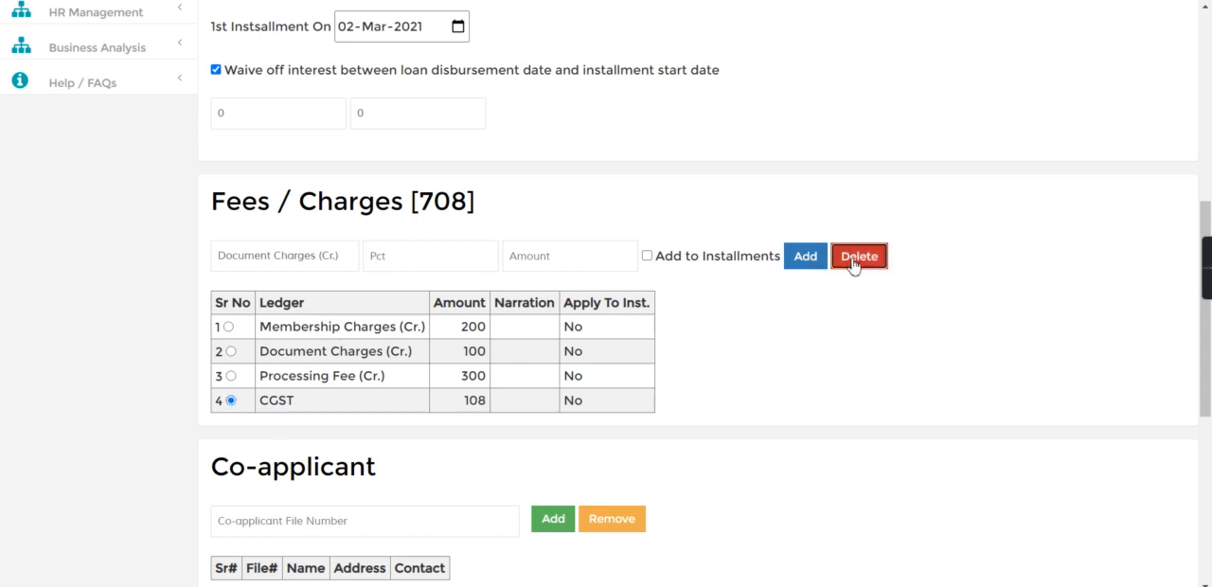
{"action": "left_click", "coordinate": [231, 378]}
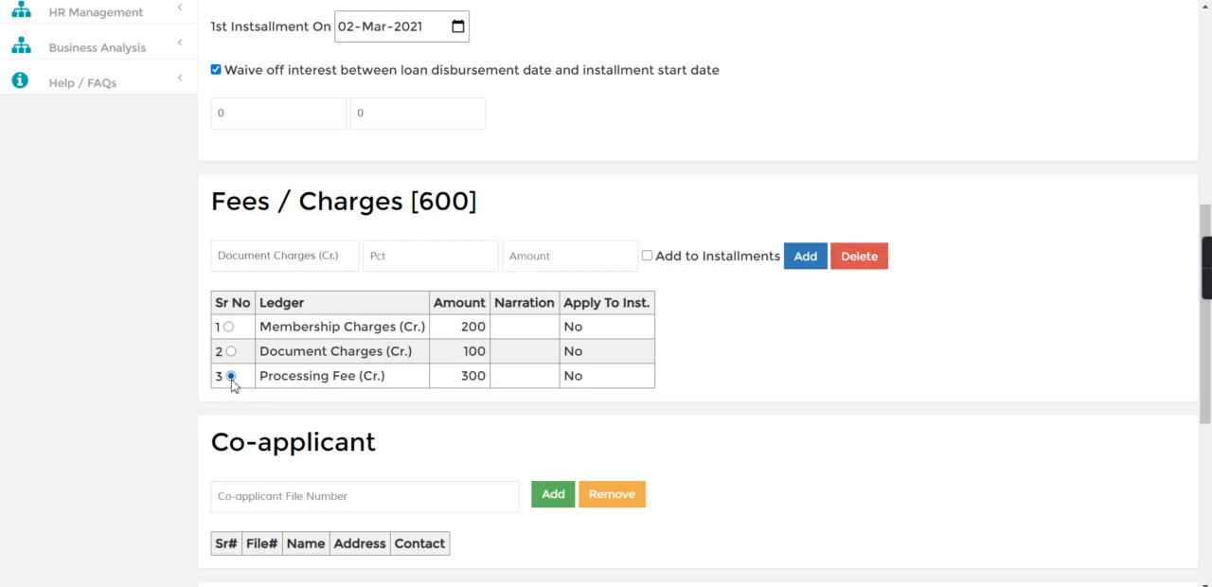
{"action": "left_click", "coordinate": [864, 260]}
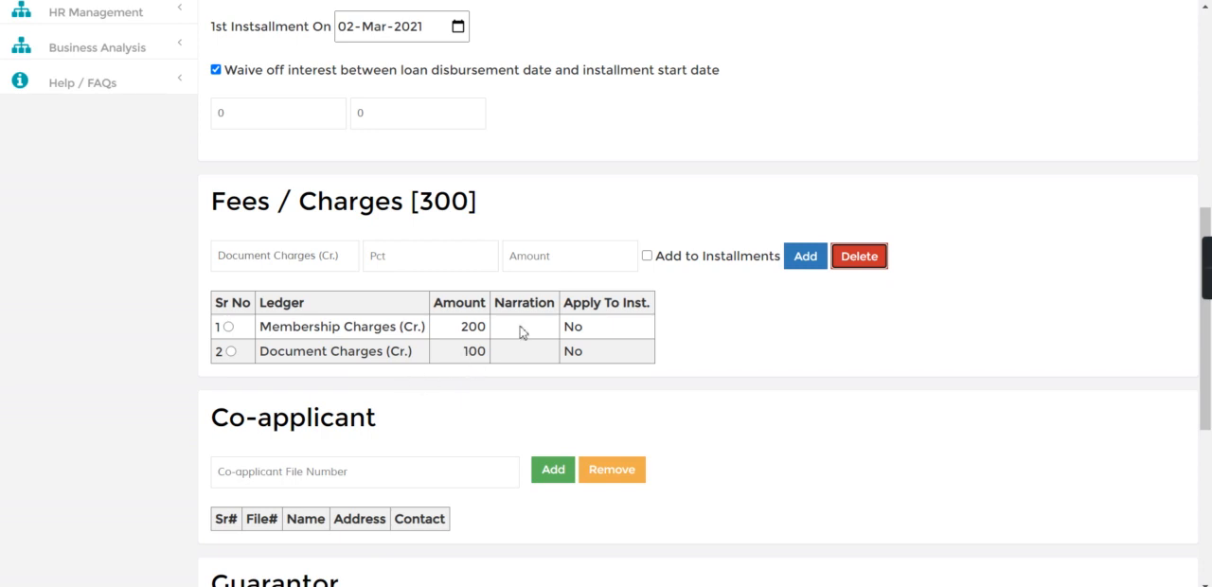
{"action": "left_click", "coordinate": [1208, 160]}
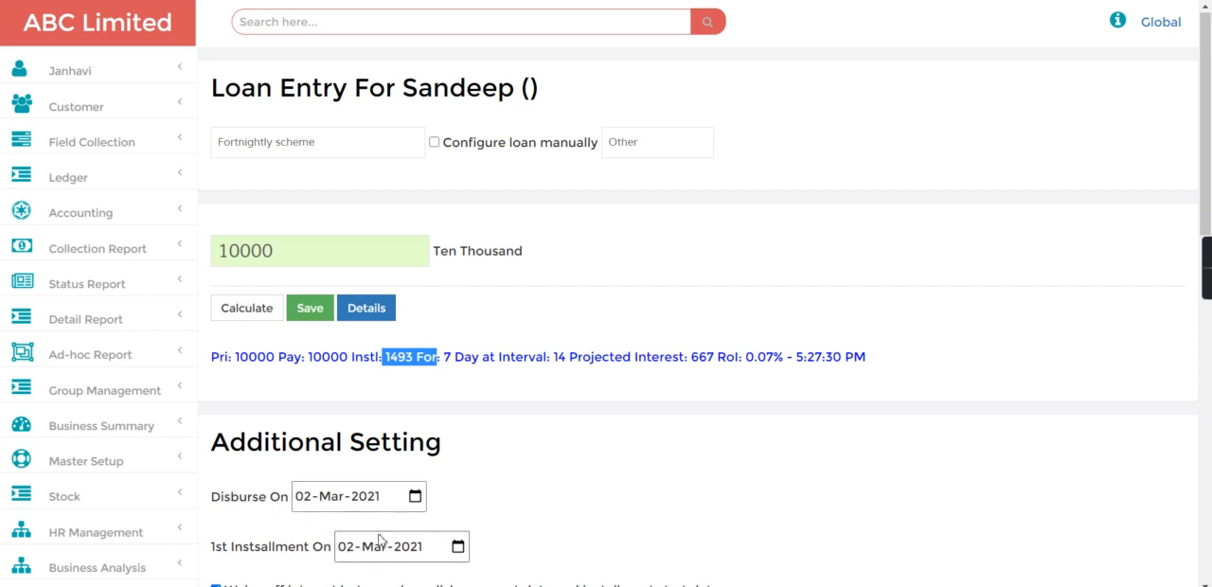
{"action": "left_click", "coordinate": [312, 309]}
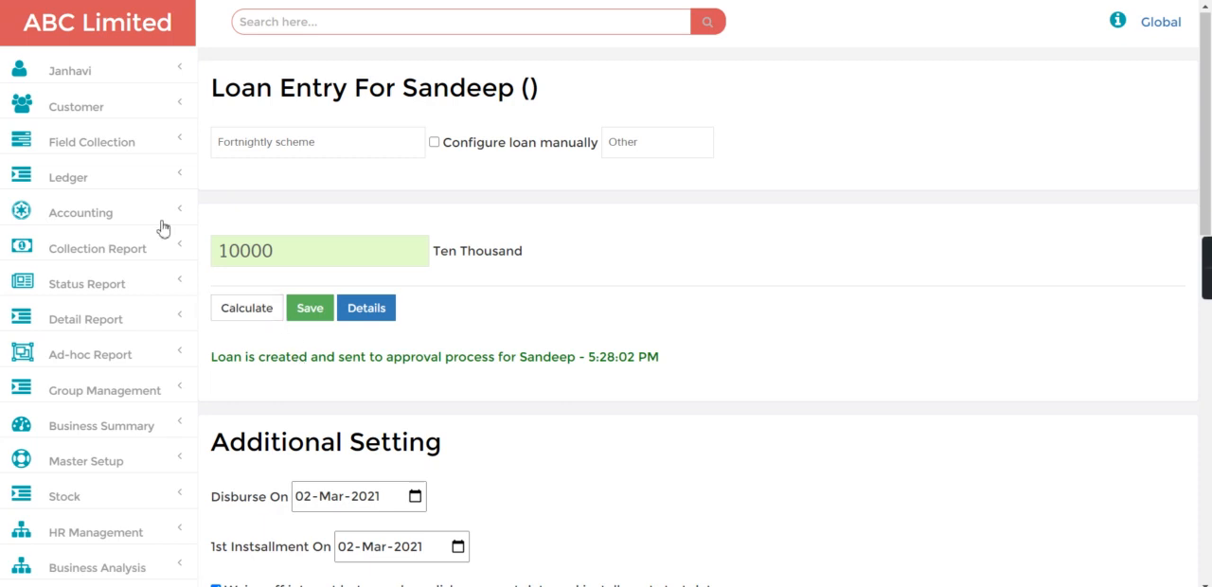
Open the customer's loan from the New Request list in Loan Approval and examine its charges and loan details.
{"action": "left_click", "coordinate": [91, 108]}
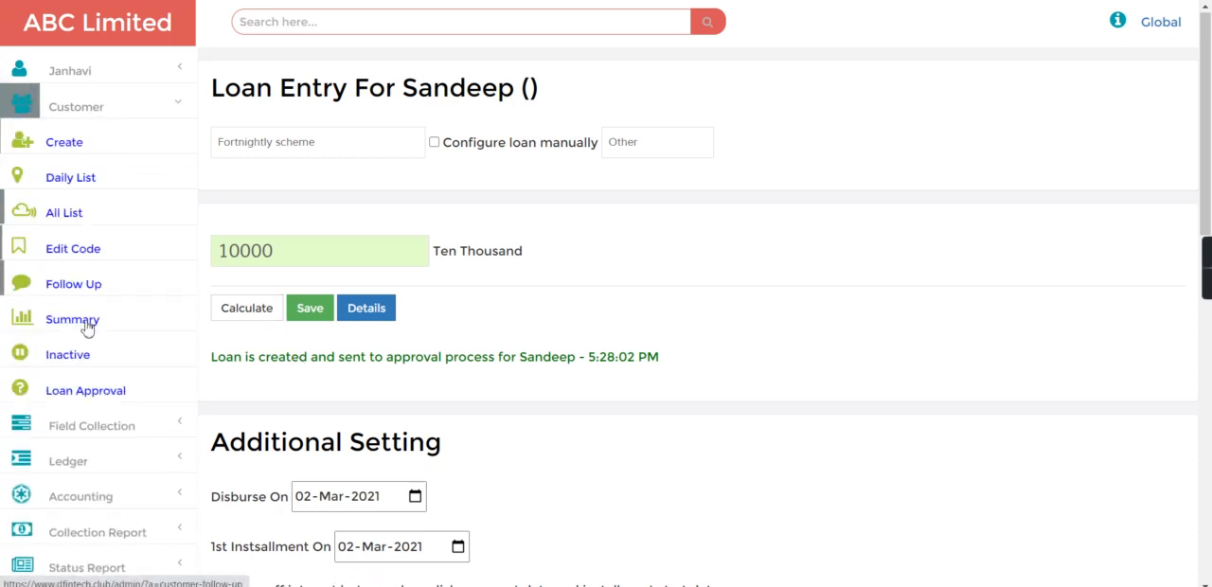
{"action": "left_click", "coordinate": [55, 388]}
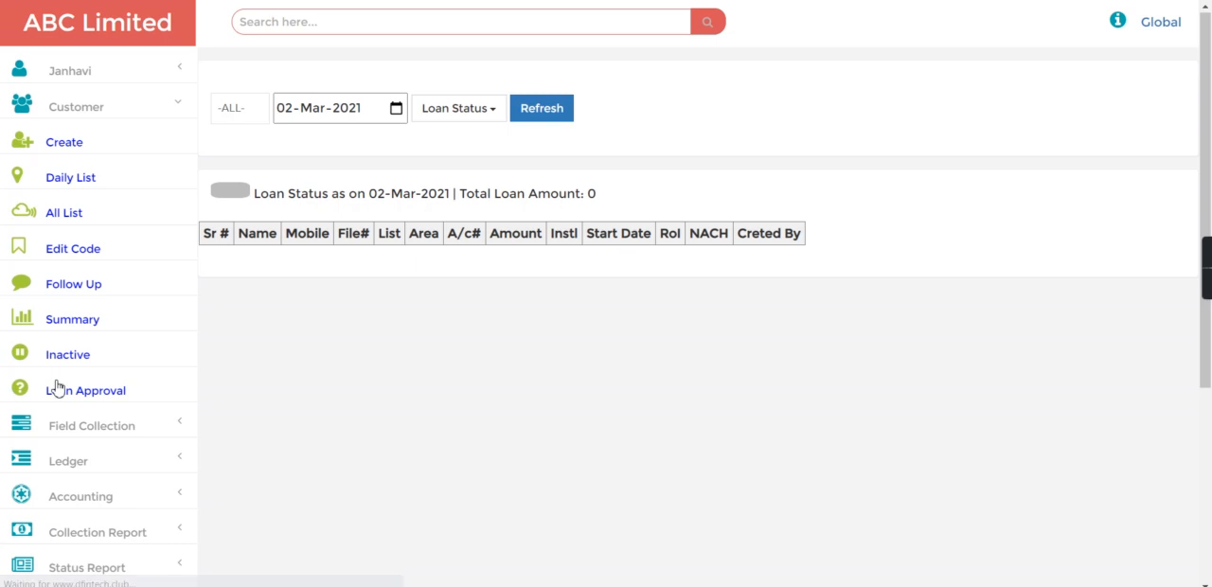
{"action": "left_click", "coordinate": [542, 117]}
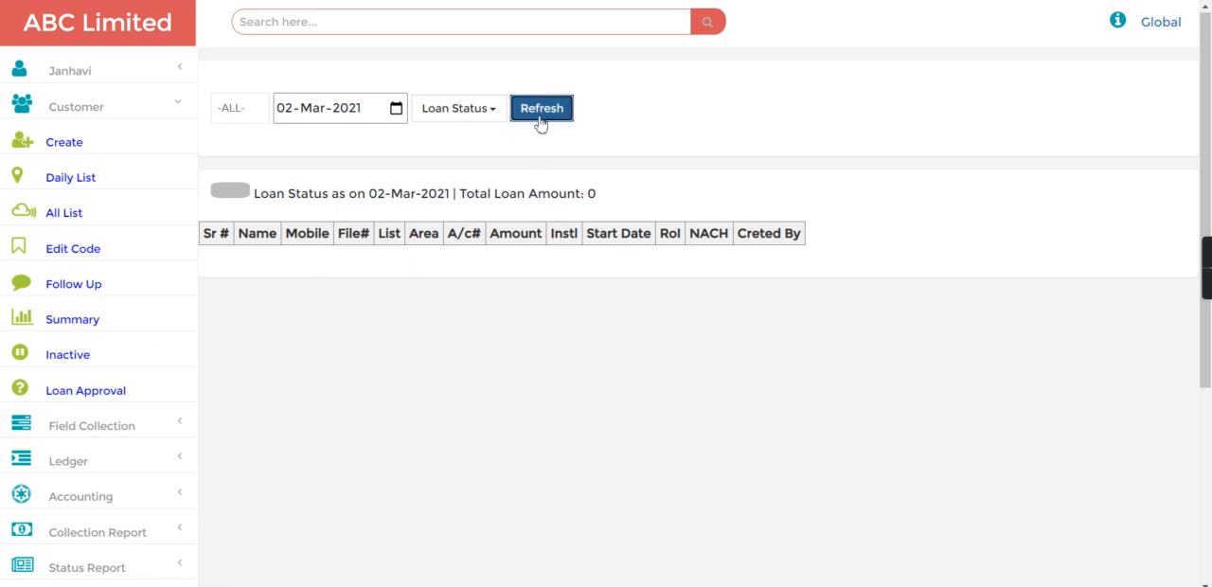
{"action": "left_click", "coordinate": [485, 109]}
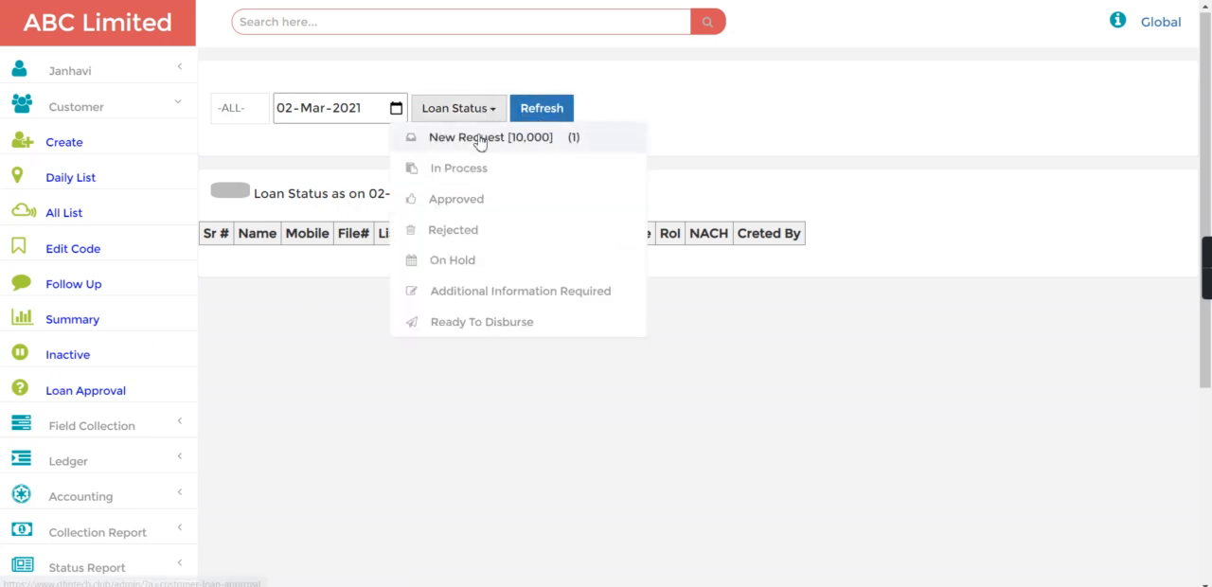
{"action": "left_click", "coordinate": [481, 139]}
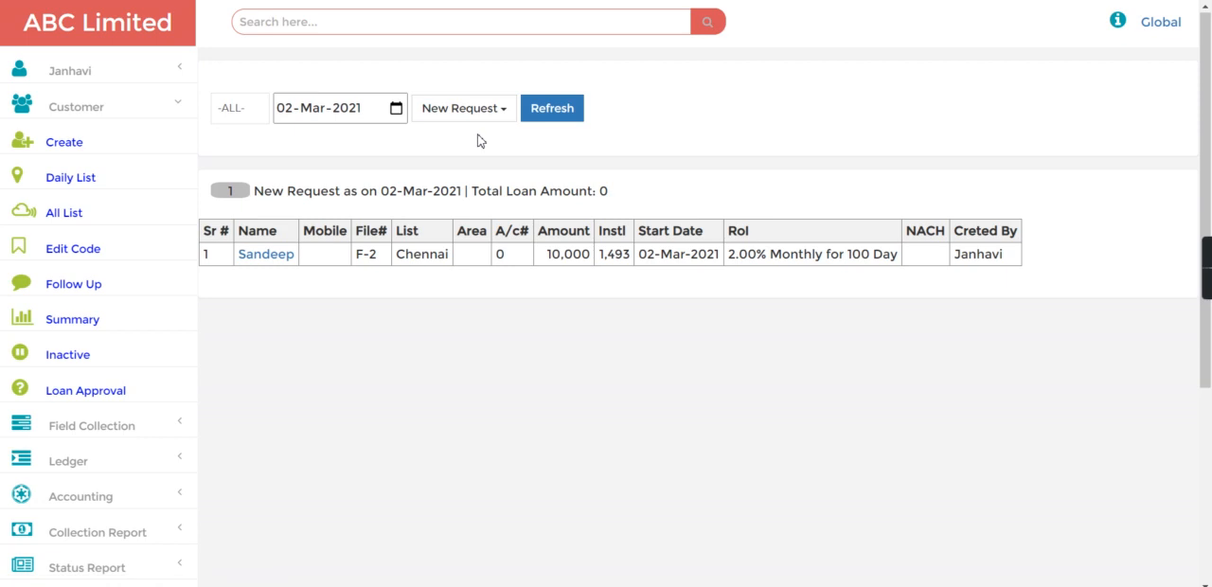
{"action": "left_click", "coordinate": [264, 261]}
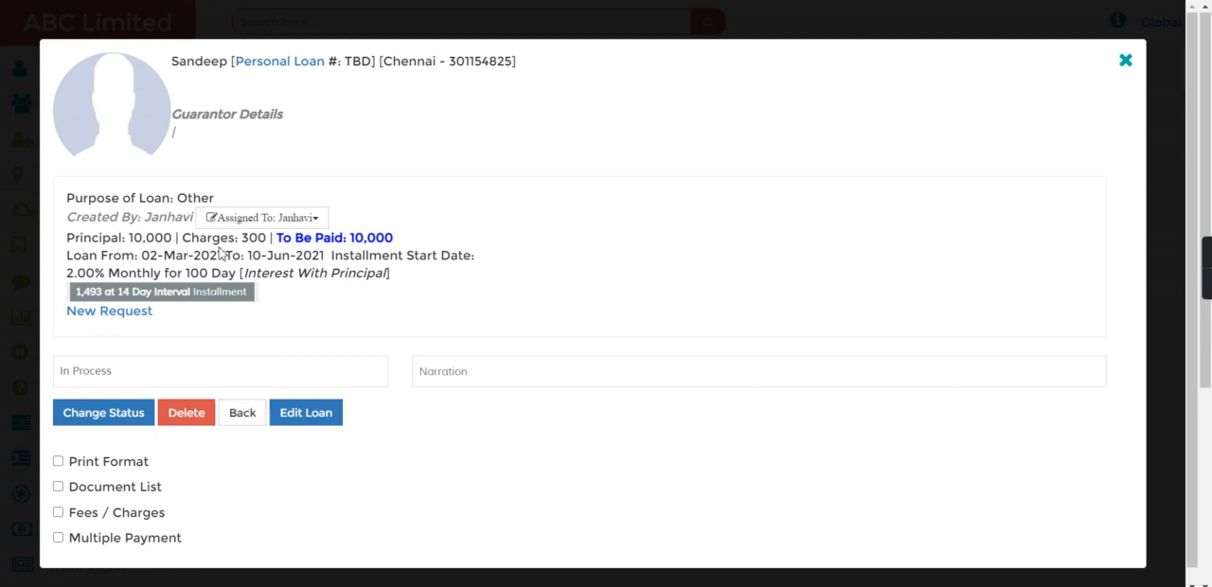
{"action": "left_click_drag", "start_coordinate": [237, 242], "coordinate": [289, 240]}
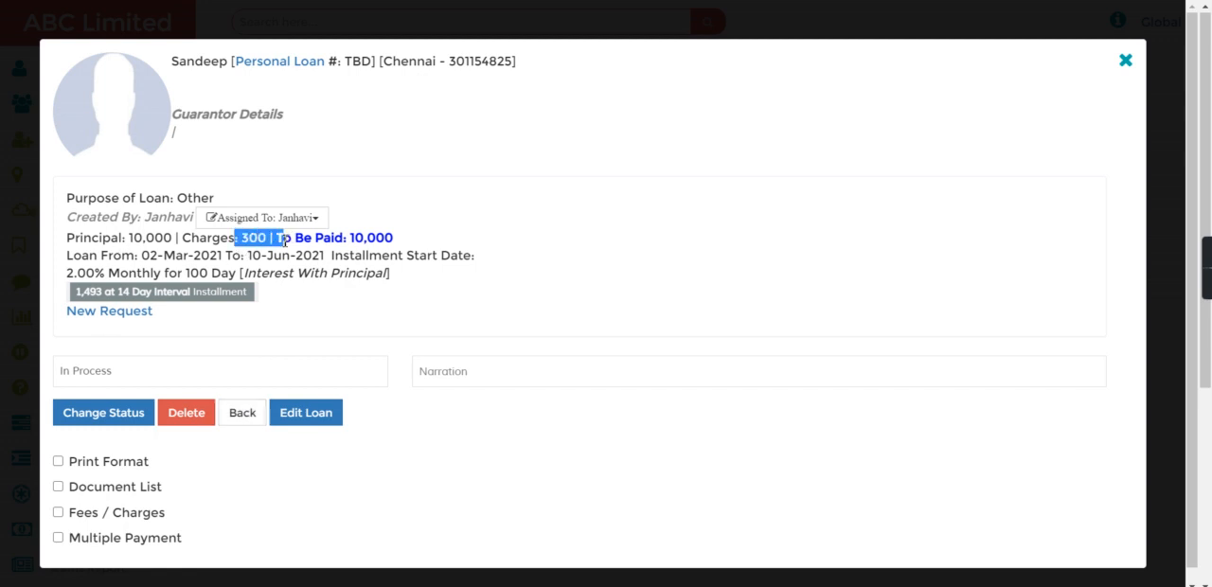
{"action": "left_click_drag", "start_coordinate": [274, 333], "coordinate": [224, 301]}
{"action": "left_click", "coordinate": [224, 302]}
{"action": "left_click_drag", "start_coordinate": [144, 256], "coordinate": [281, 240]}
Open the loan for editing and replace its Document Charges entry with one of 400.
{"action": "left_click", "coordinate": [301, 420]}
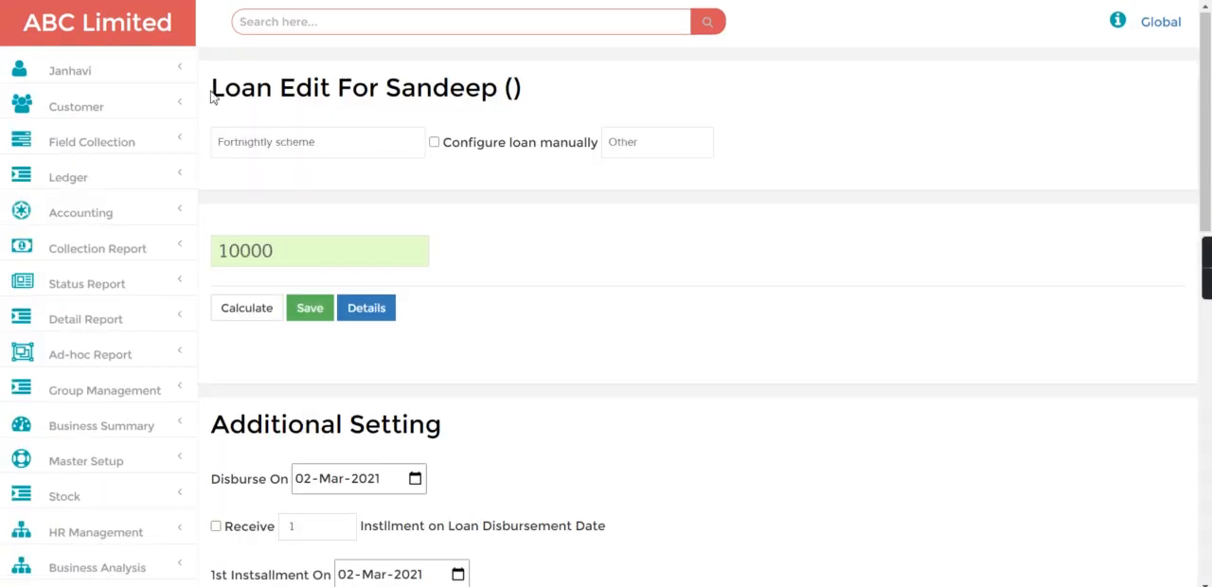
{"action": "left_click_drag", "start_coordinate": [212, 94], "coordinate": [487, 116]}
{"action": "left_click", "coordinate": [487, 116]}
{"action": "scroll", "coordinate": [1186, 505], "scroll_direction": "down", "scroll_amount": 5}
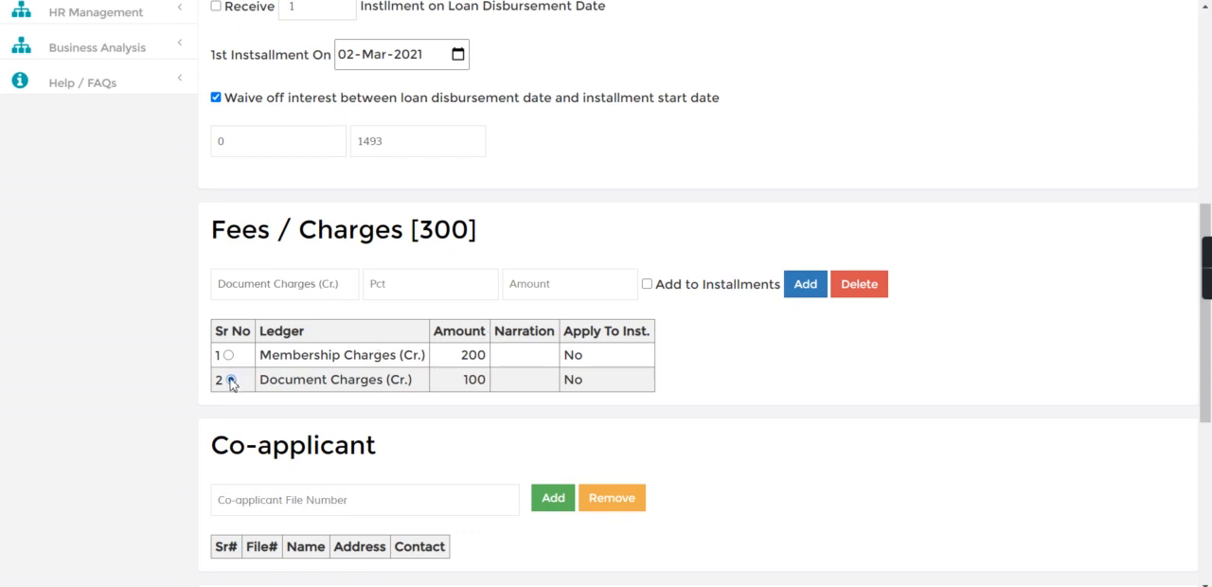
{"action": "left_click", "coordinate": [869, 287]}
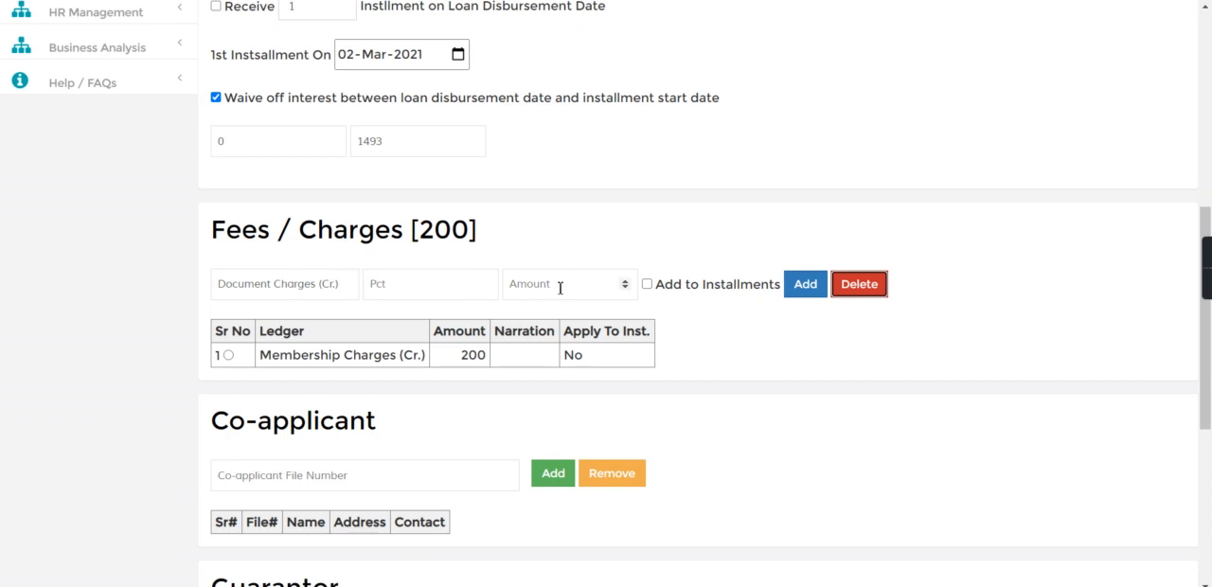
{"action": "left_click", "coordinate": [544, 287]}
{"action": "type", "text": "400"}
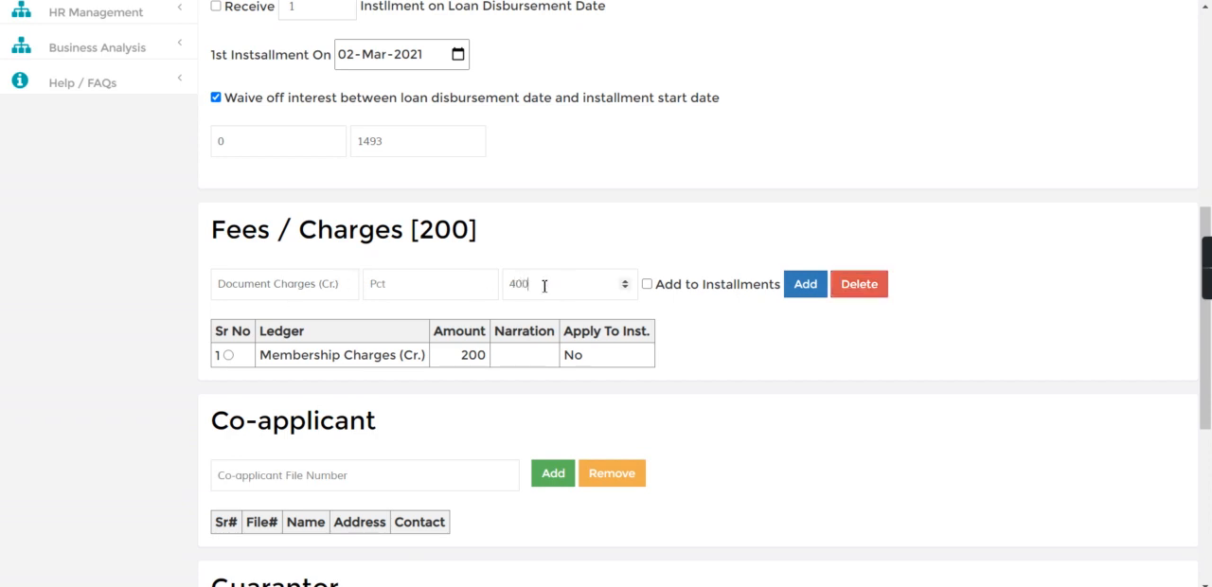
{"action": "left_click", "coordinate": [803, 286]}
{"action": "left_click_drag", "start_coordinate": [412, 231], "coordinate": [532, 242]}
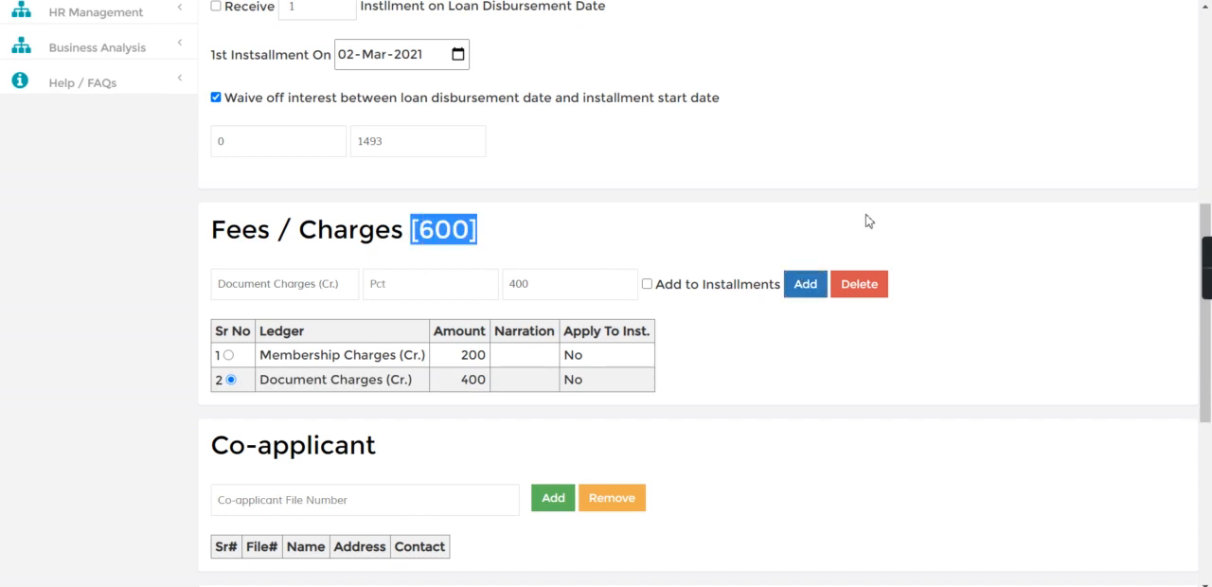
Set the loan's disbursement date to 01-Mar-2021 and save the edited loan.
{"action": "scroll", "coordinate": [1021, 172], "scroll_direction": "up", "scroll_amount": 6}
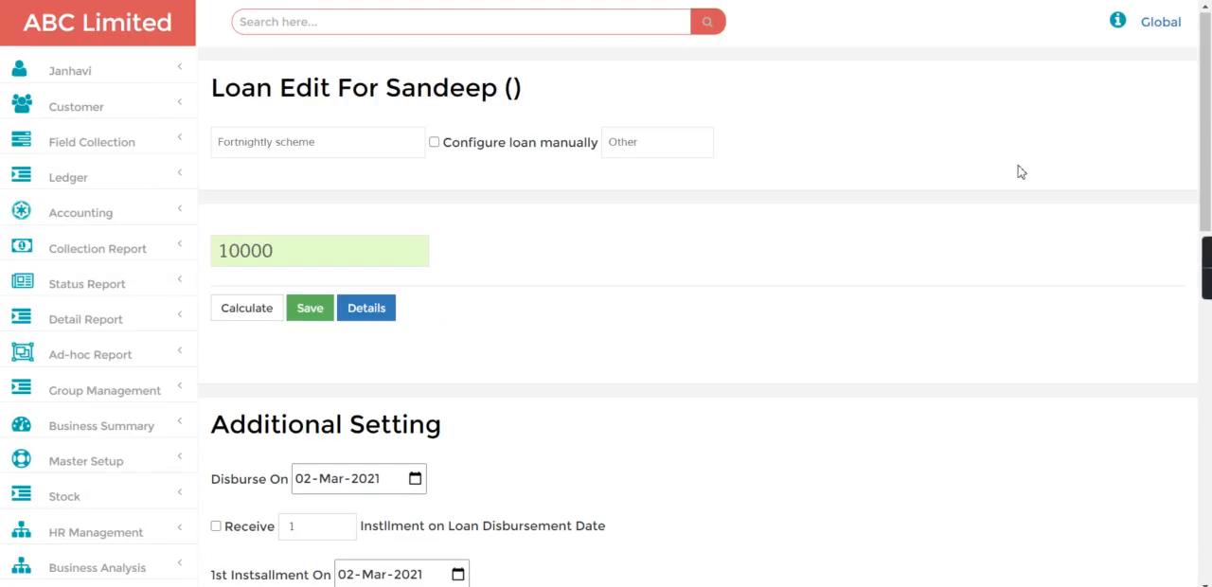
{"action": "left_click", "coordinate": [310, 487]}
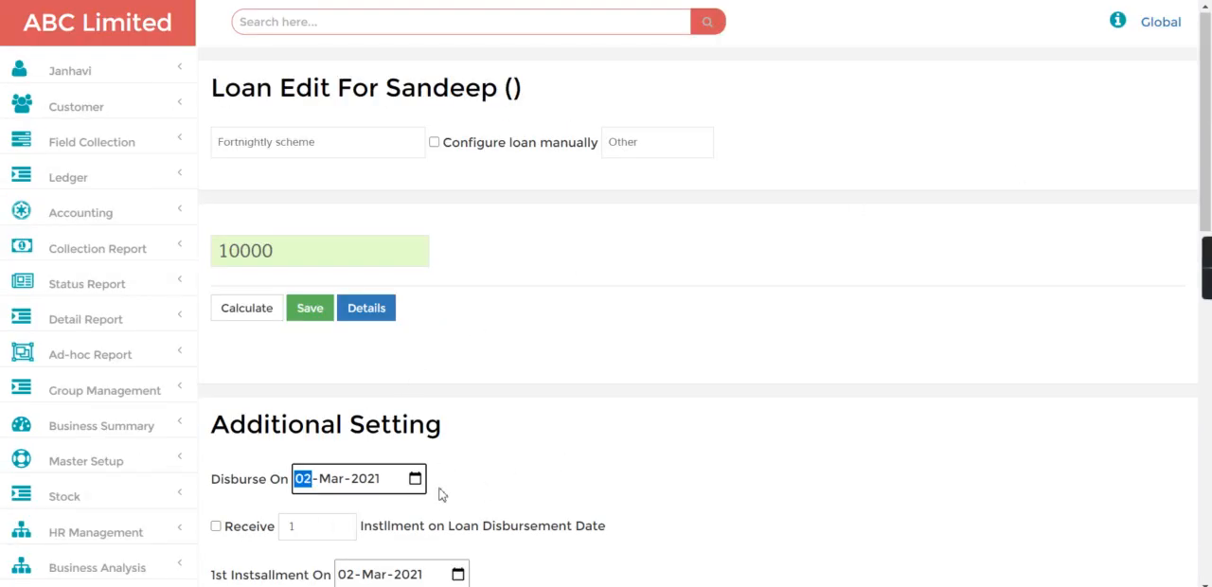
{"action": "type", "text": "01"}
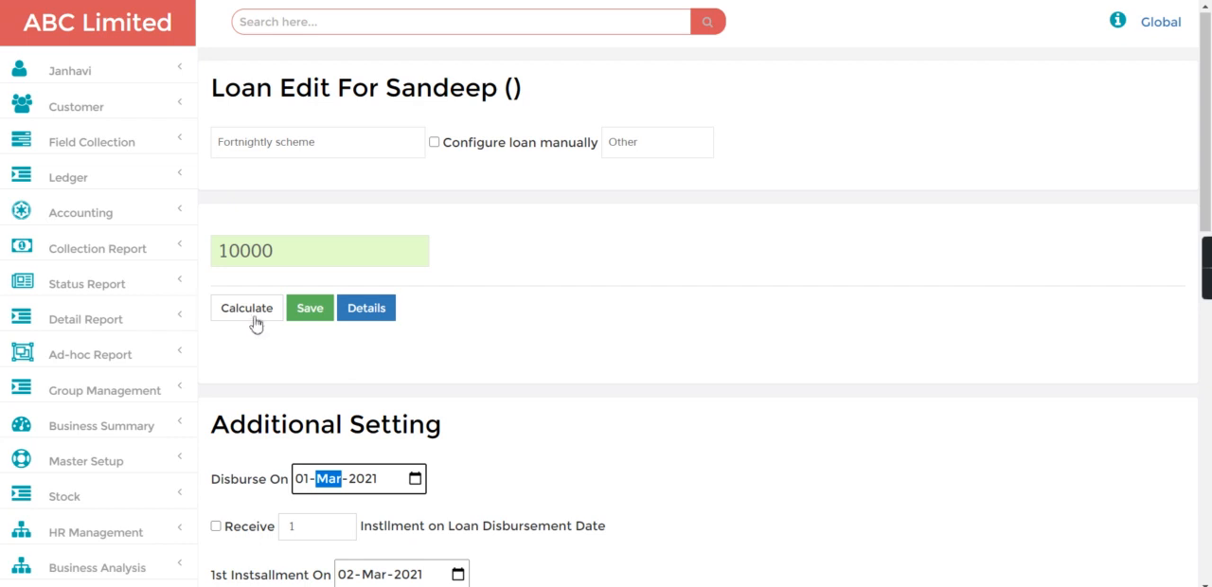
{"action": "left_click", "coordinate": [303, 313]}
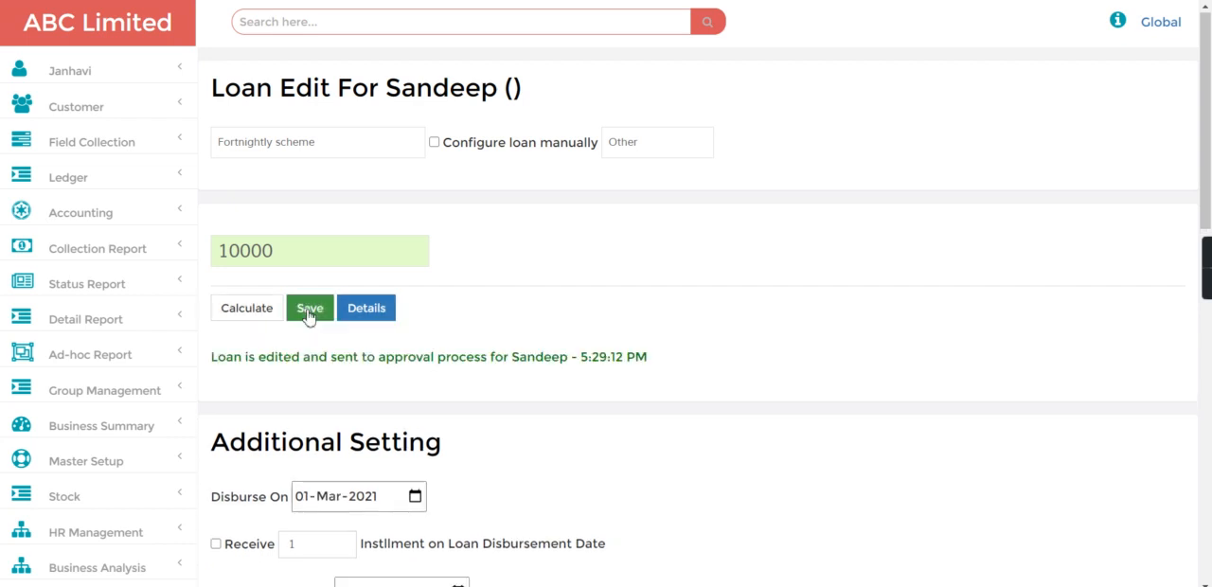
Open the customer's edited loan from the New Request list in Loan Approval and check its charges and loan start date.
{"action": "left_click", "coordinate": [104, 110]}
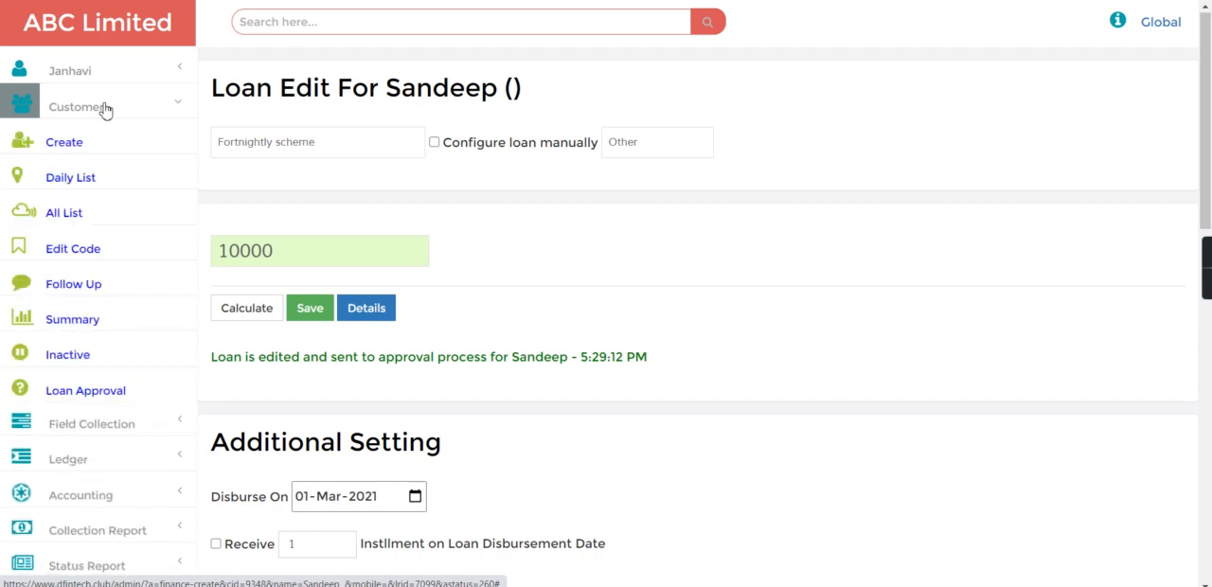
{"action": "left_click", "coordinate": [67, 391]}
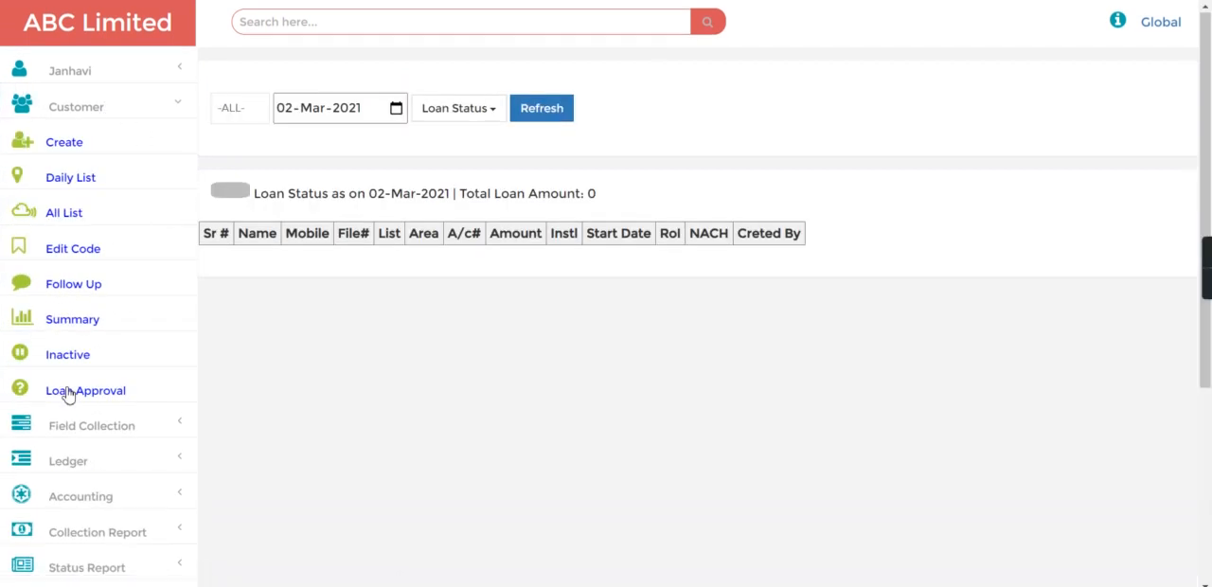
{"action": "left_click", "coordinate": [460, 109]}
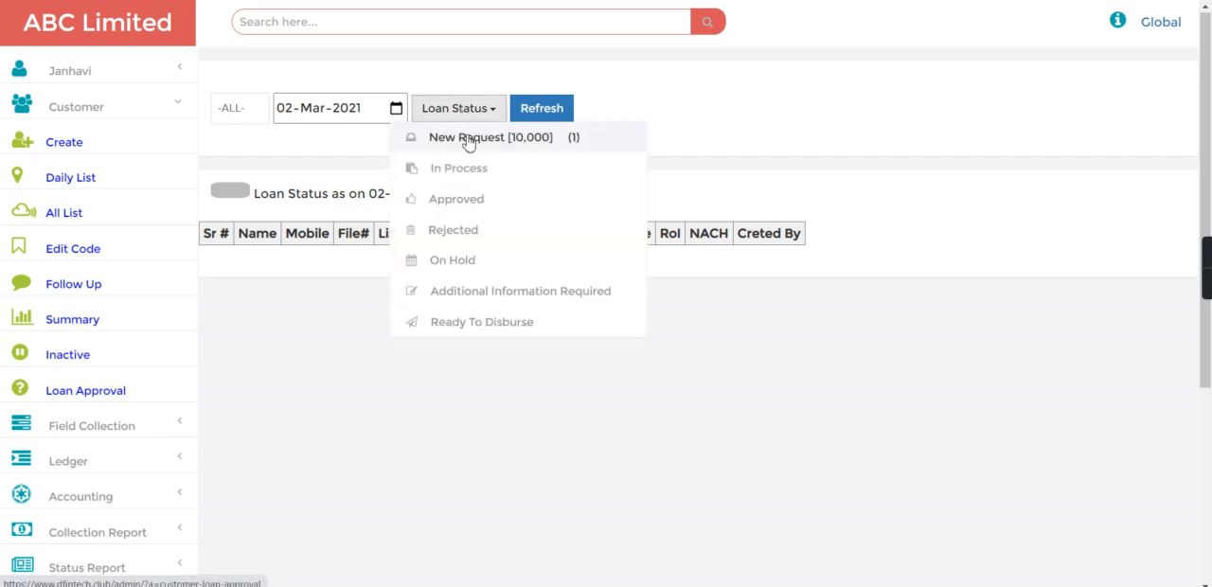
{"action": "left_click", "coordinate": [468, 140]}
{"action": "left_click", "coordinate": [248, 262]}
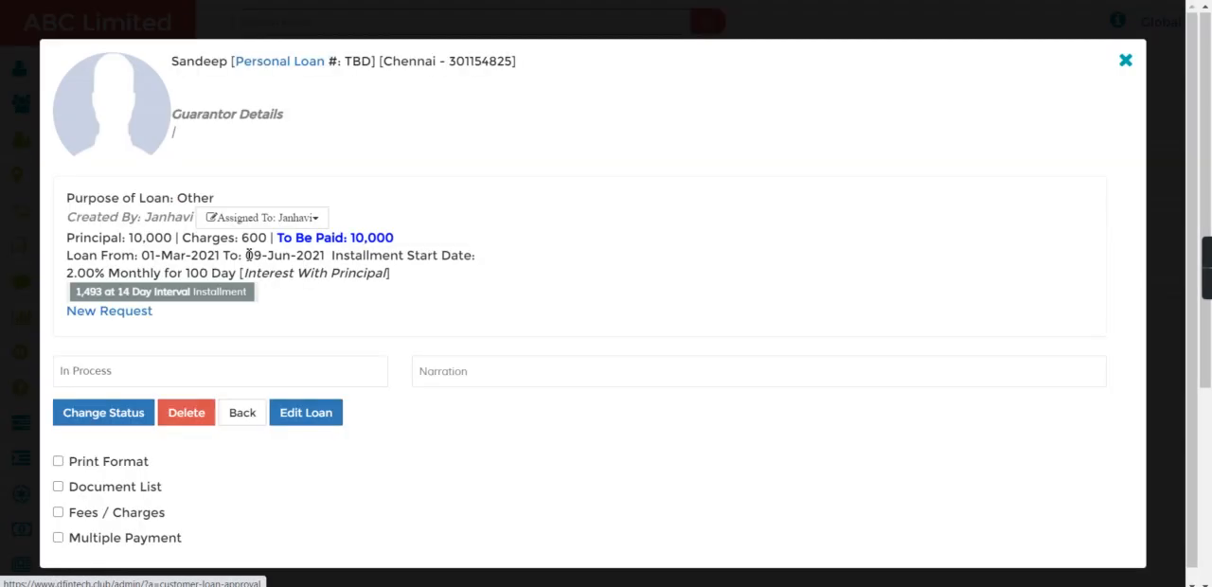
{"action": "left_click_drag", "start_coordinate": [236, 238], "coordinate": [288, 240]}
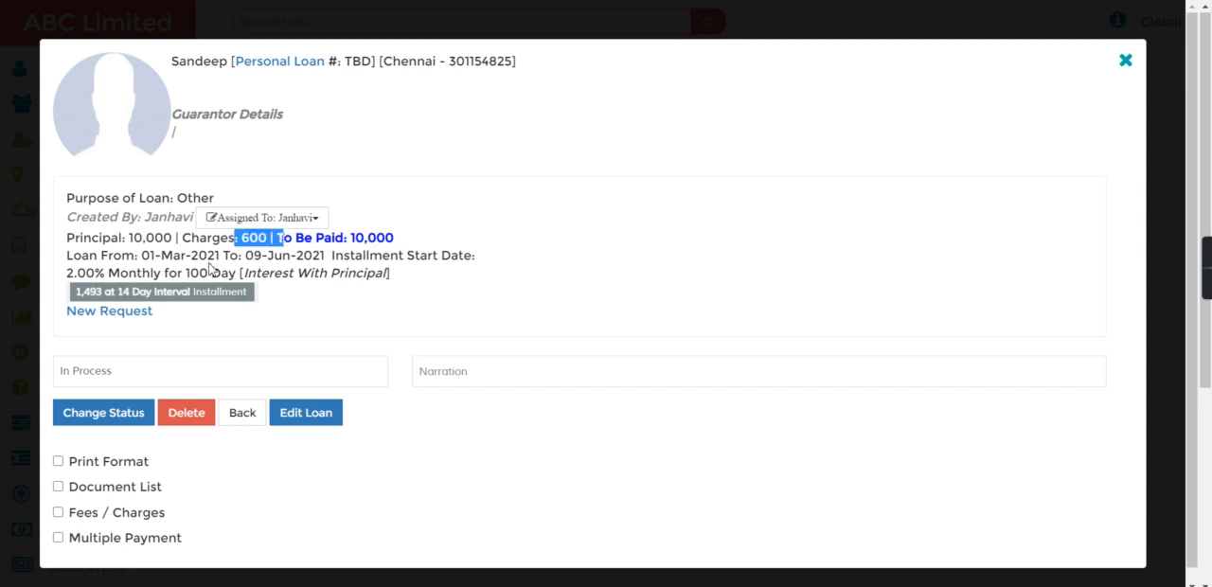
{"action": "left_click_drag", "start_coordinate": [134, 254], "coordinate": [210, 259]}
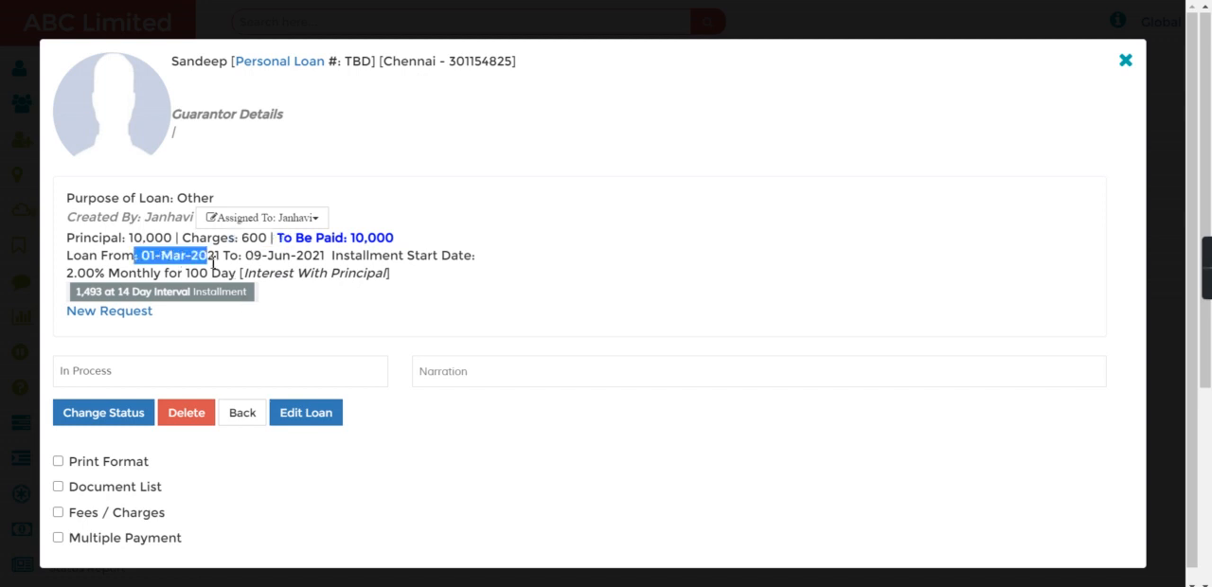
Change the loan's status to Approved and go back to the loan list.
{"action": "left_click", "coordinate": [111, 377]}
{"action": "left_click", "coordinate": [112, 422]}
{"action": "left_click", "coordinate": [108, 414]}
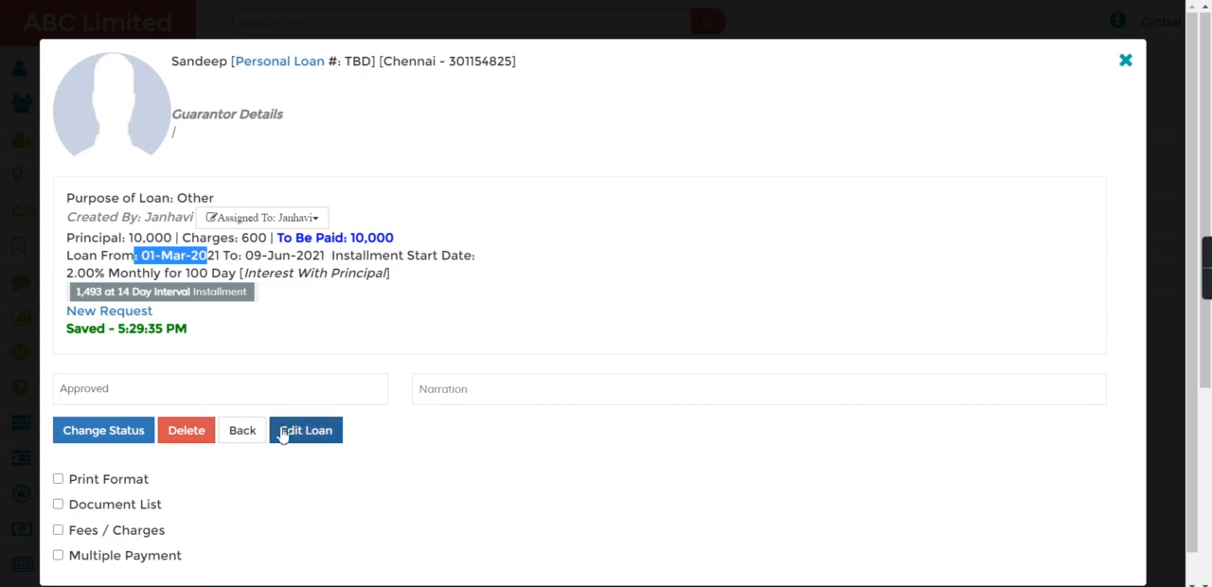
{"action": "left_click", "coordinate": [241, 430]}
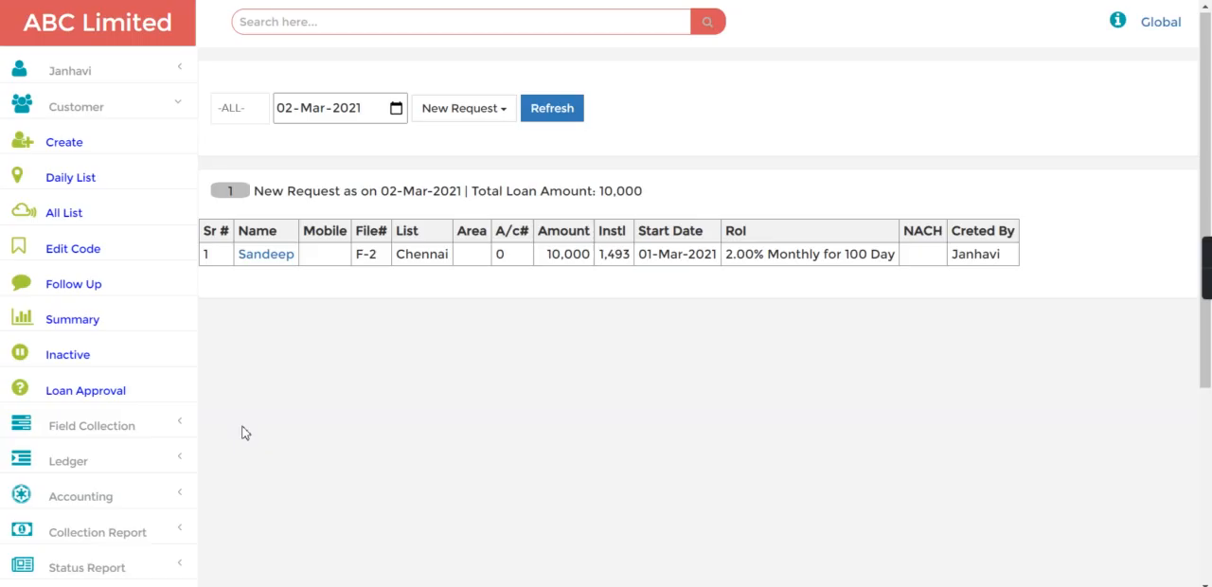
Open the customer's loan from the Approved list and bring up its loan edit form.
{"action": "left_click", "coordinate": [465, 108]}
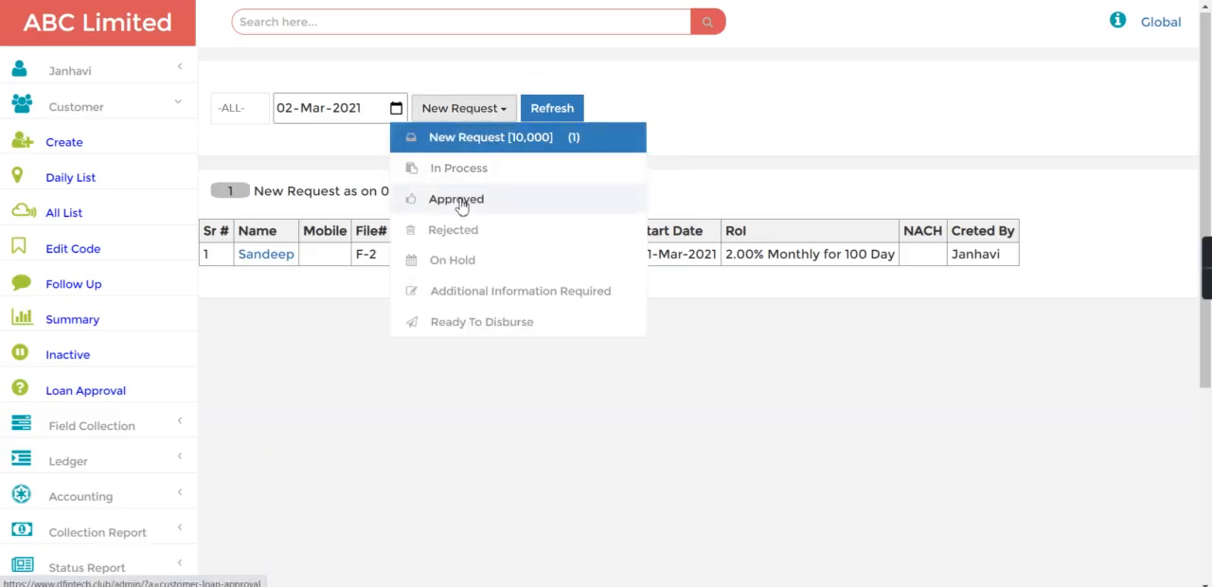
{"action": "left_click", "coordinate": [459, 201]}
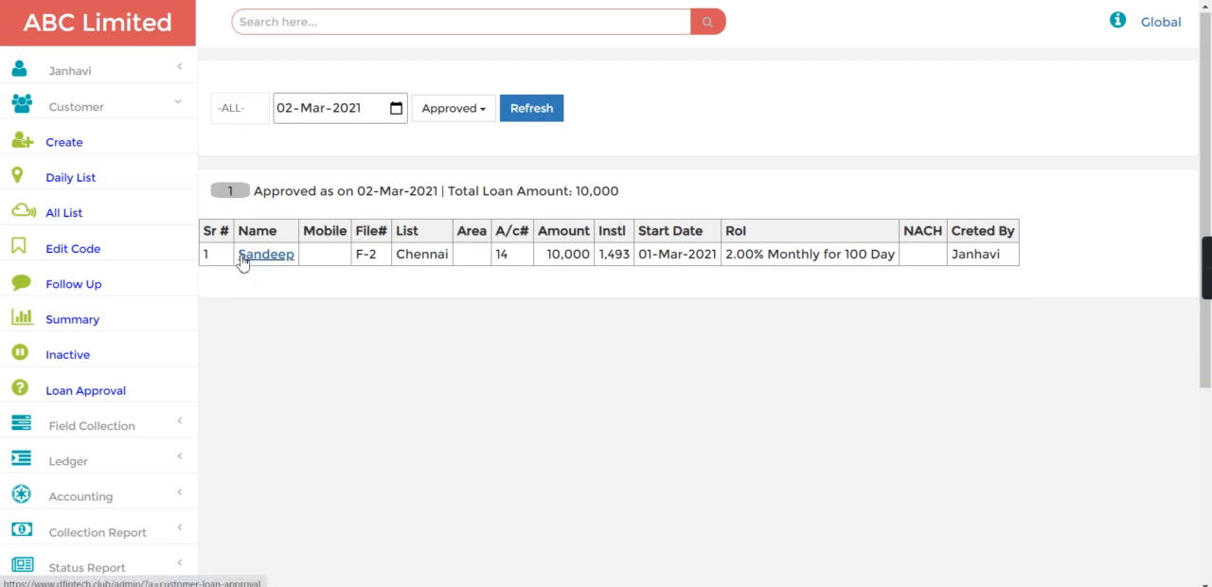
{"action": "left_click", "coordinate": [243, 259]}
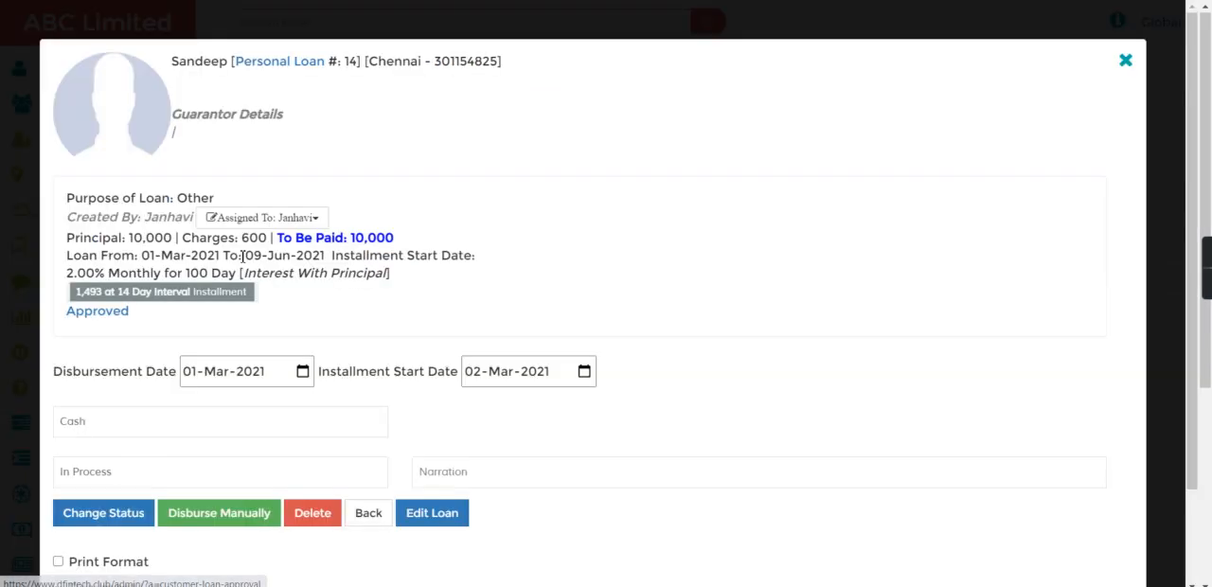
{"action": "left_click", "coordinate": [108, 472]}
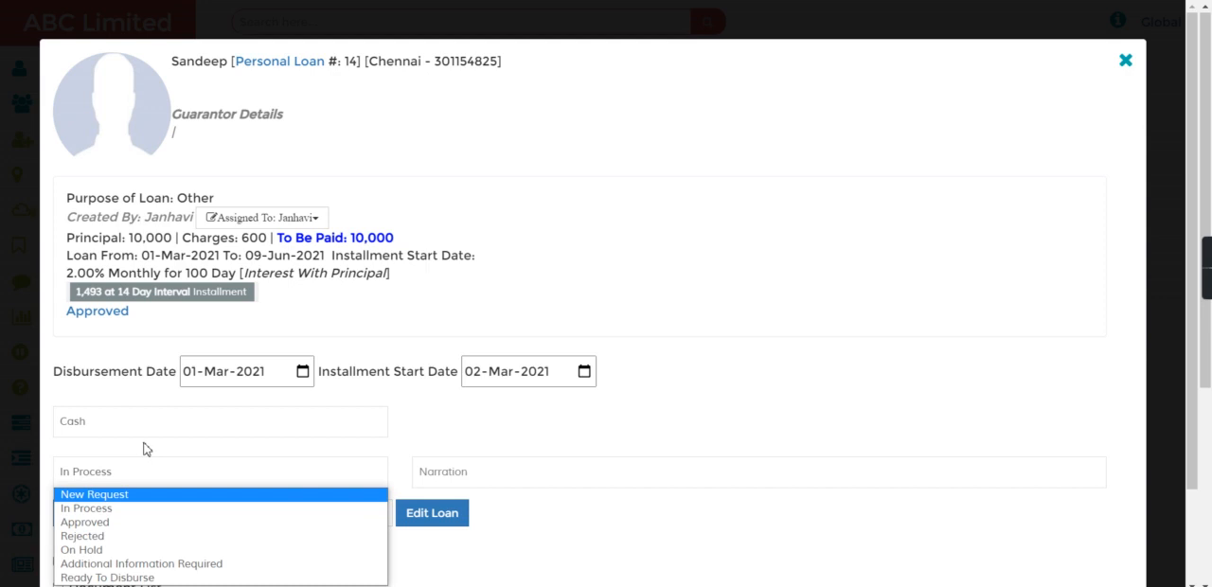
{"action": "left_click", "coordinate": [139, 526]}
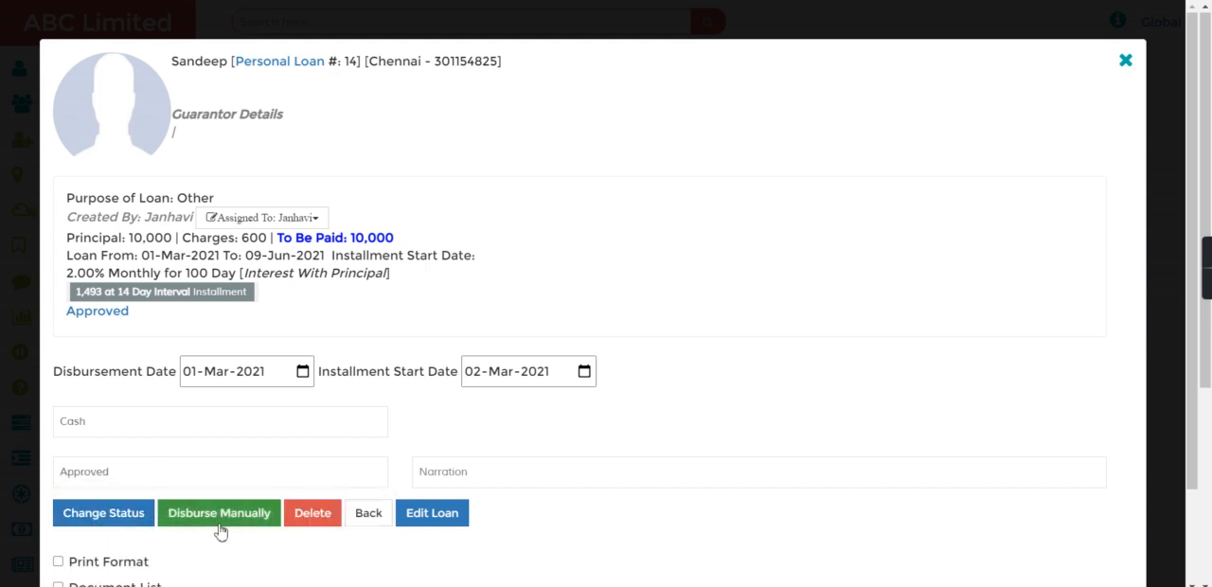
{"action": "left_click", "coordinate": [425, 523]}
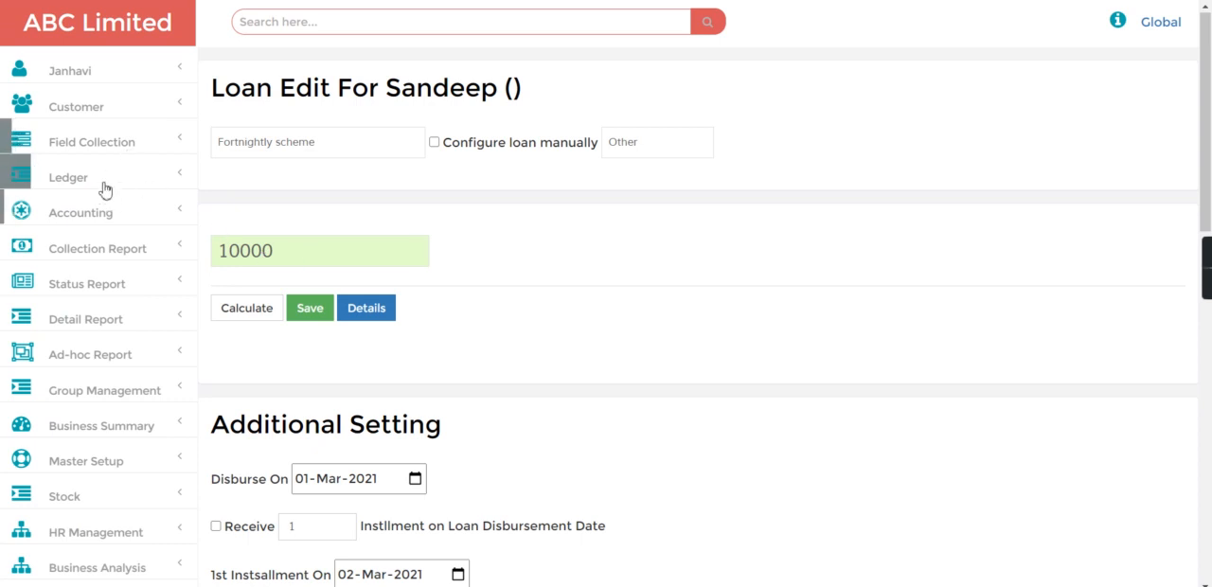
Reopen the loan from the Approved list in Loan Approval and disburse it manually.
{"action": "left_click", "coordinate": [102, 112]}
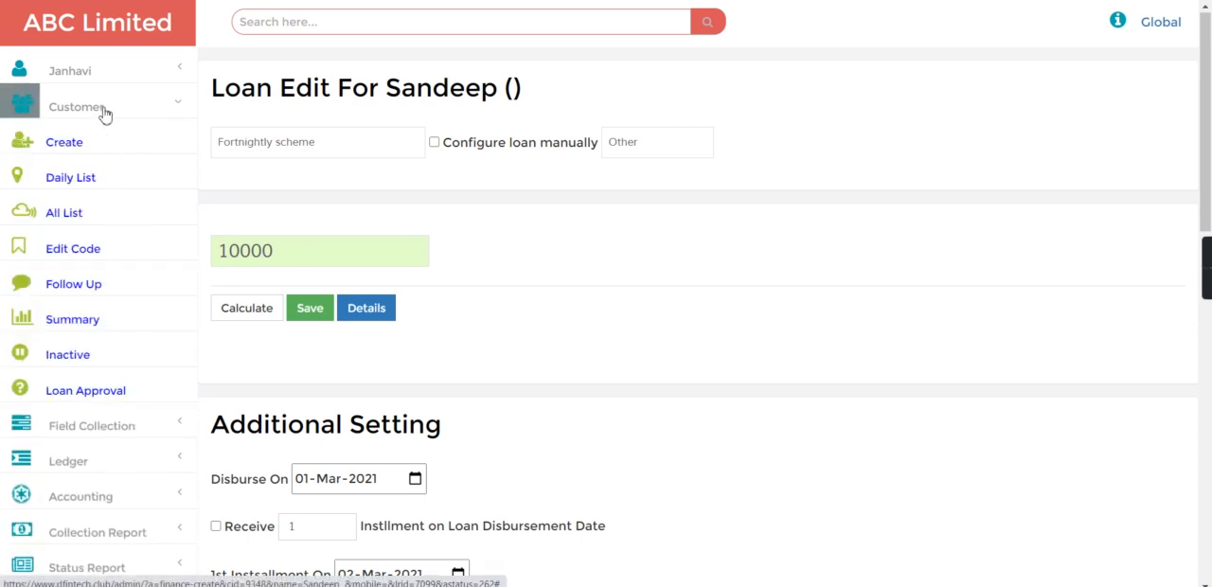
{"action": "left_click", "coordinate": [55, 398]}
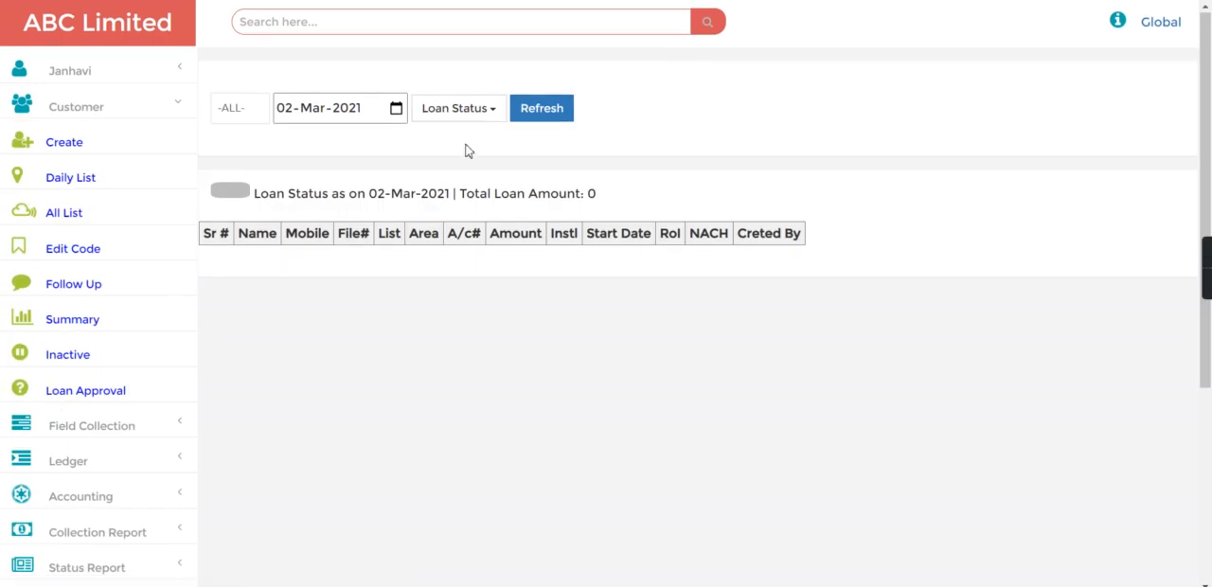
{"action": "left_click", "coordinate": [473, 115]}
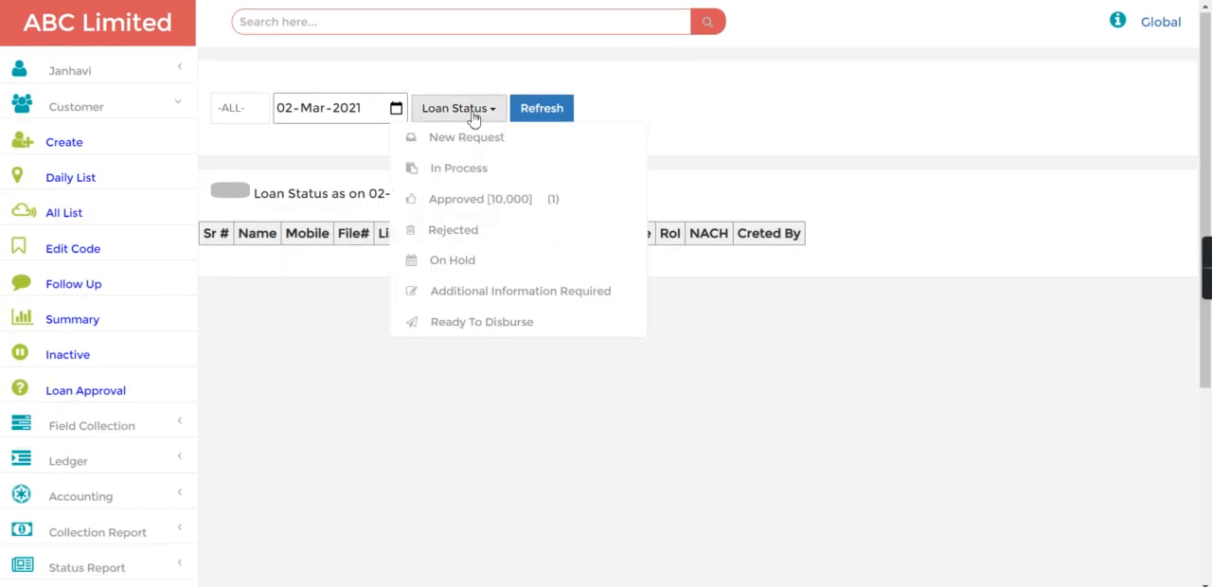
{"action": "left_click", "coordinate": [477, 197]}
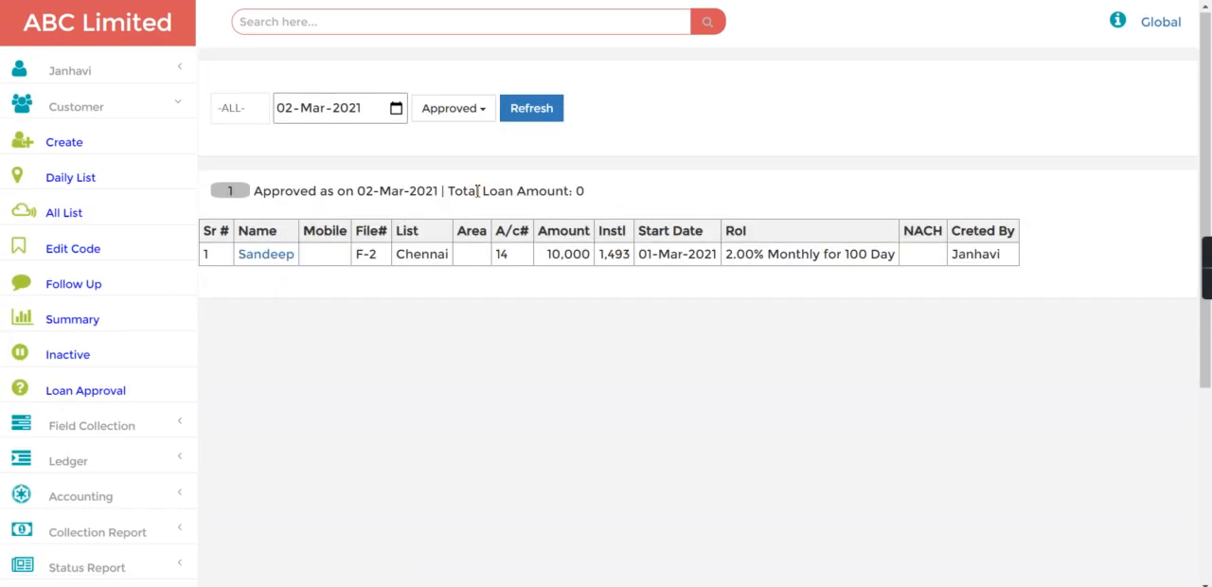
{"action": "left_click", "coordinate": [270, 255]}
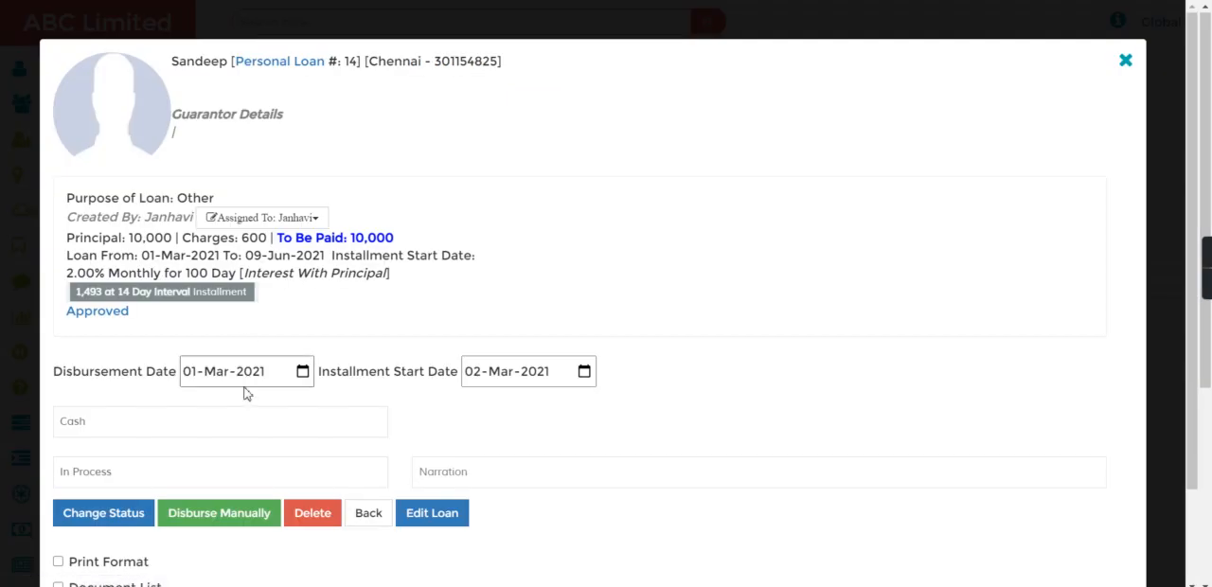
{"action": "left_click", "coordinate": [233, 517]}
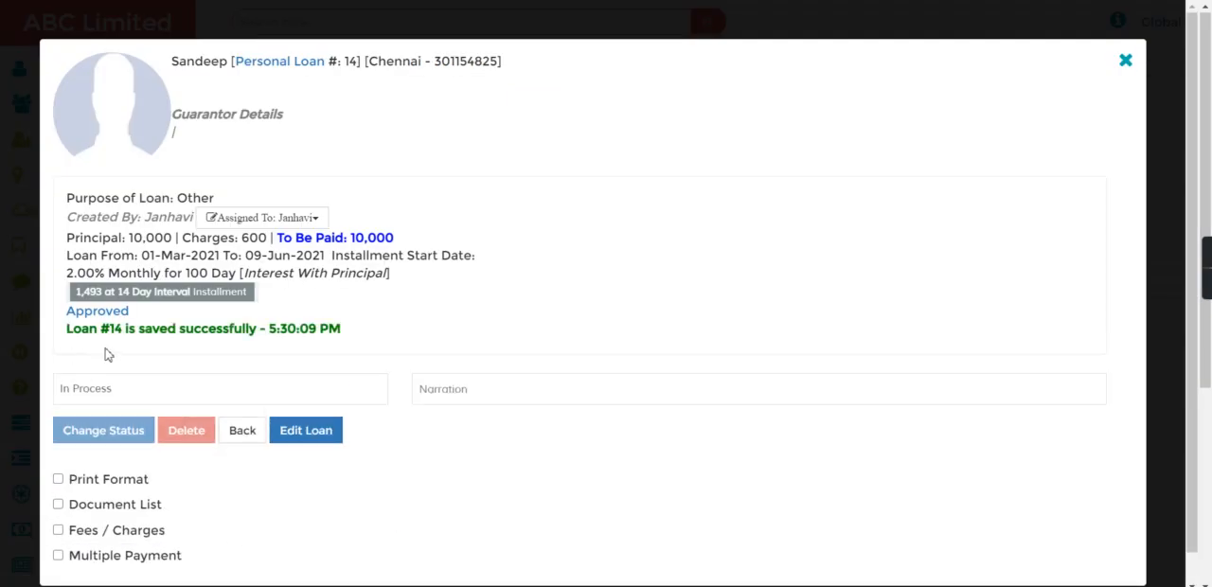
{"action": "left_click", "coordinate": [240, 430]}
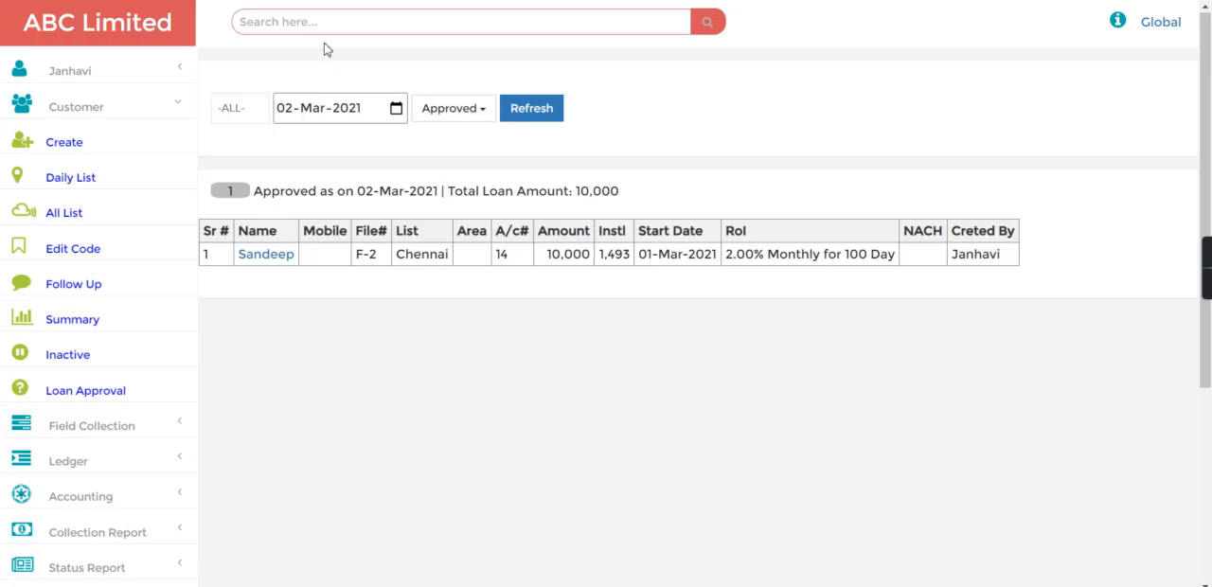
Search for the disbursed loan by its loan number.
{"action": "left_click", "coordinate": [326, 28]}
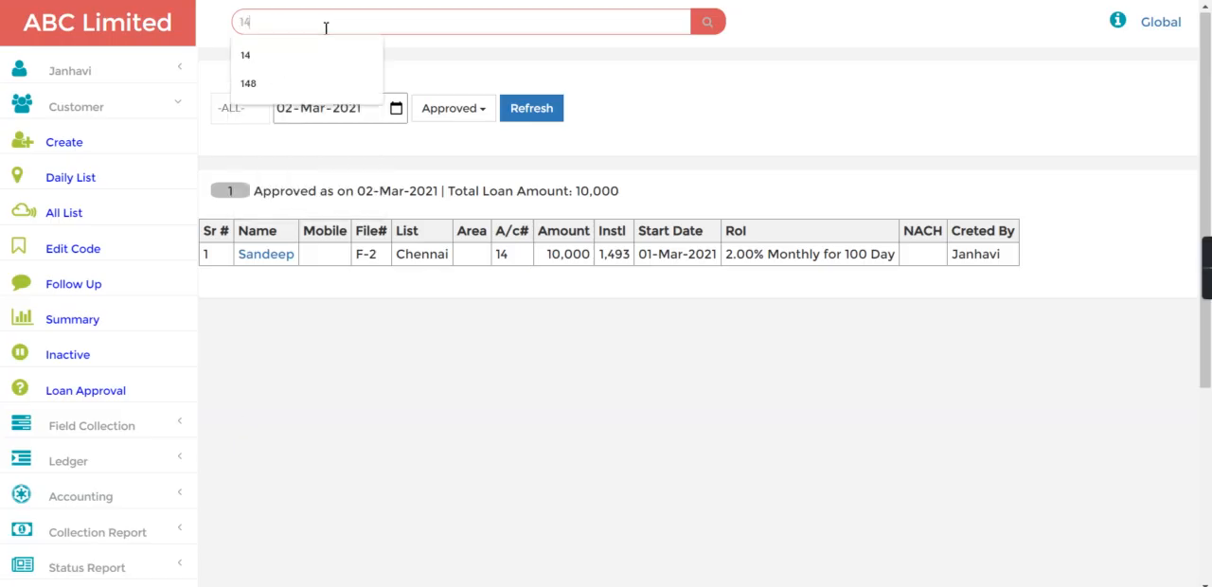
{"action": "key", "text": "Return"}
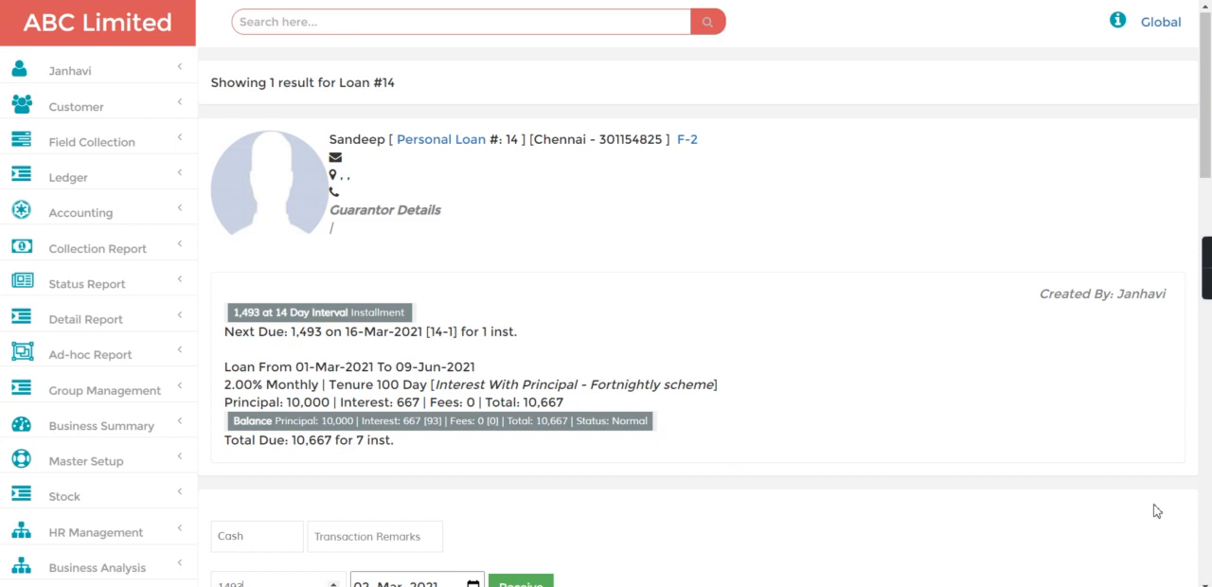
Show the loan's Passbook and examine its charges and applied interest, ending on the home page.
{"action": "left_click", "coordinate": [1210, 494]}
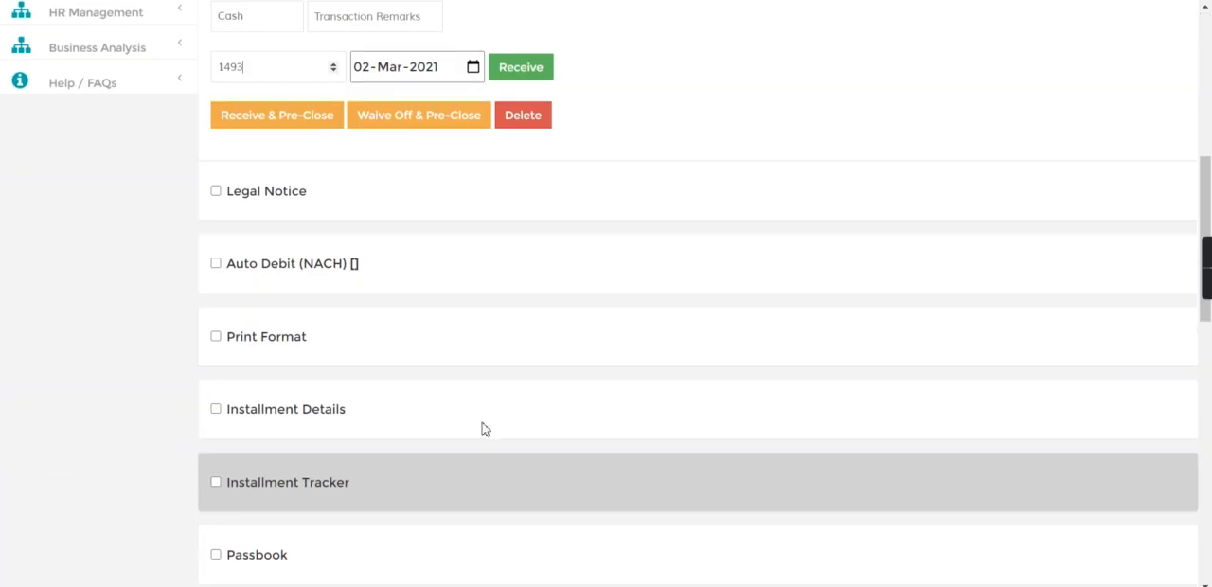
{"action": "scroll", "coordinate": [914, 425], "scroll_direction": "down", "scroll_amount": 5}
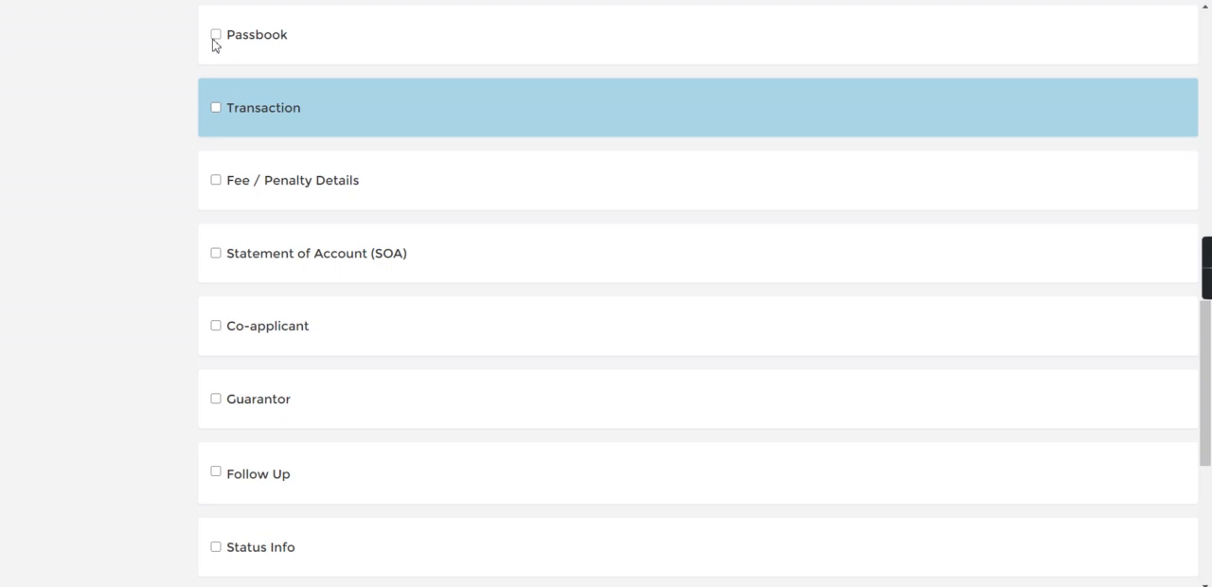
{"action": "left_click", "coordinate": [216, 35]}
{"action": "left_click_drag", "start_coordinate": [589, 160], "coordinate": [684, 171]}
{"action": "left_click", "coordinate": [683, 170]}
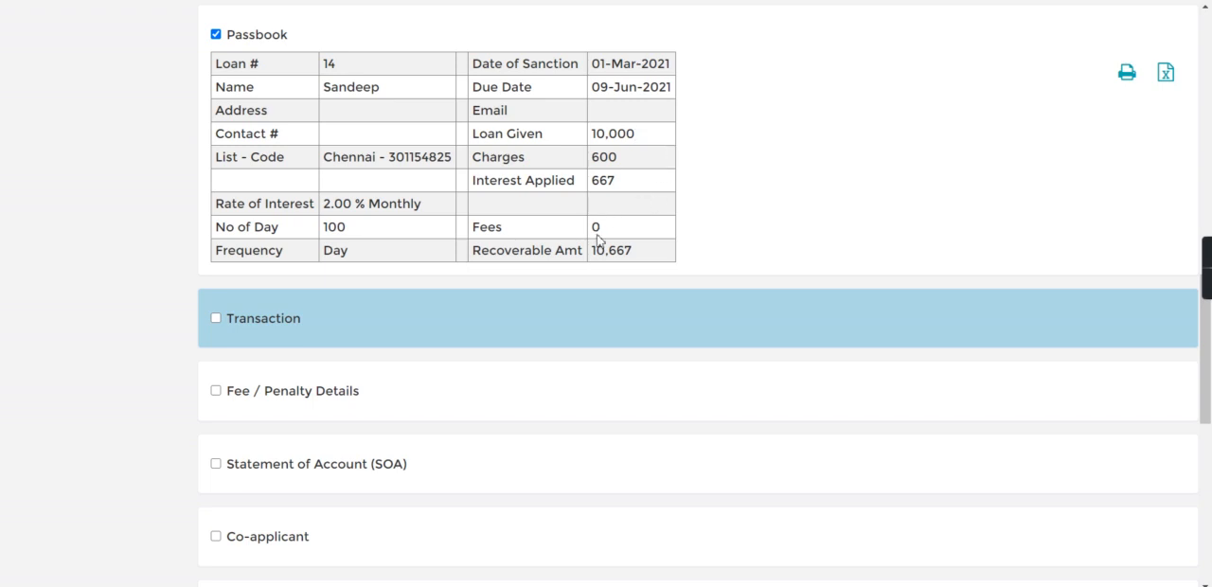
{"action": "left_click_drag", "start_coordinate": [585, 180], "coordinate": [648, 191]}
{"action": "scroll", "coordinate": [1210, 90], "scroll_direction": "up", "scroll_amount": 15}
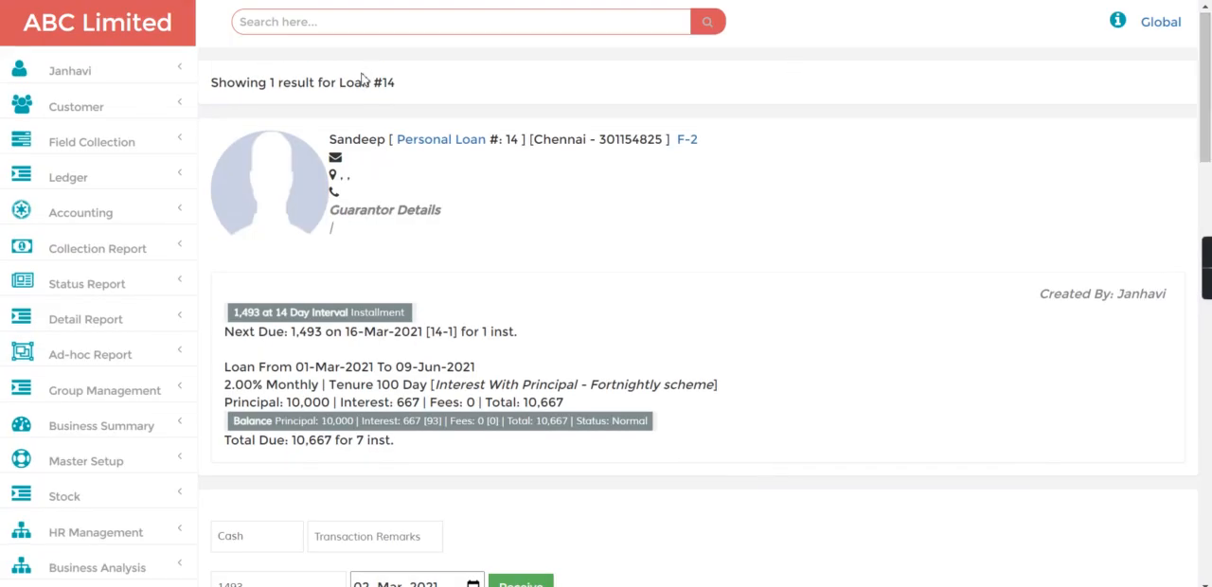
{"action": "left_click", "coordinate": [101, 23]}
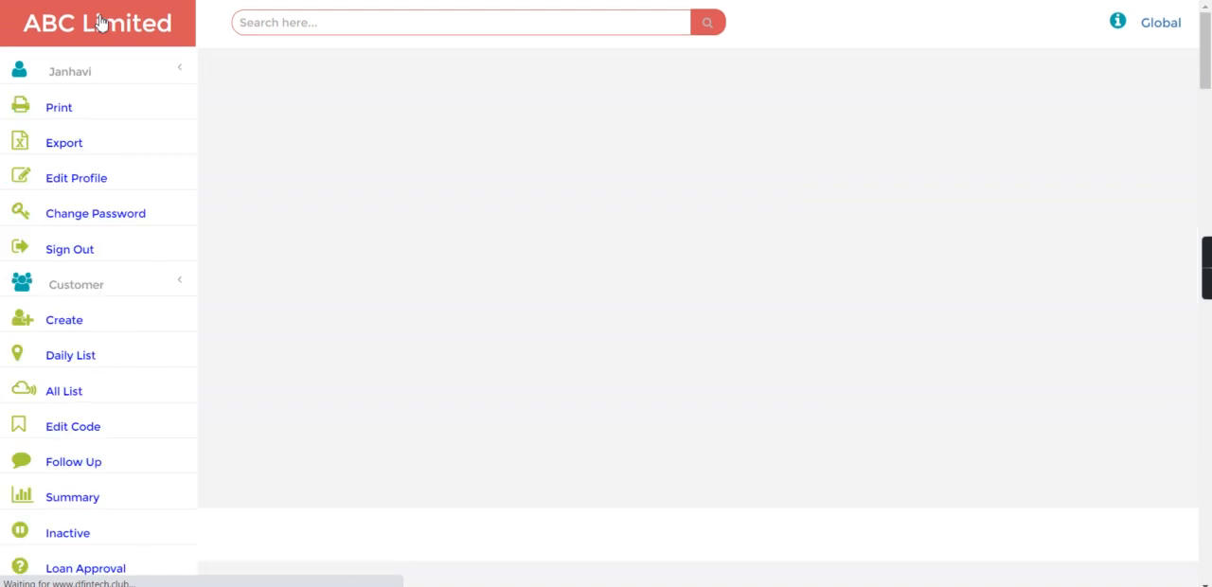